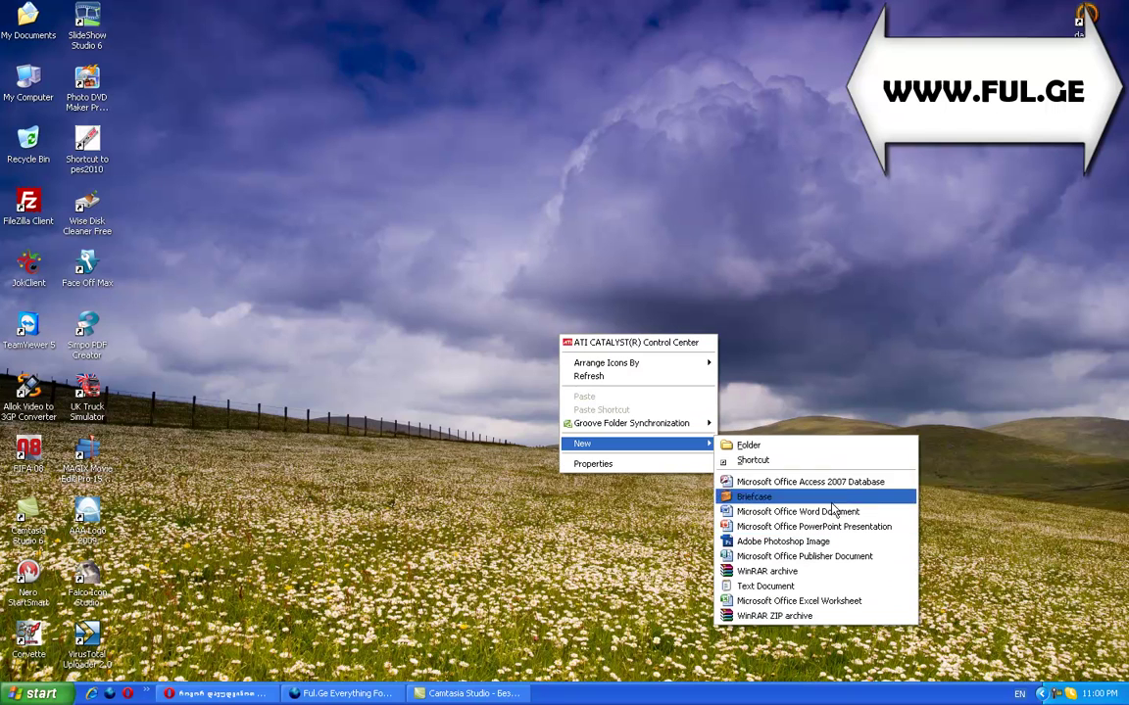
left_click(776, 574)
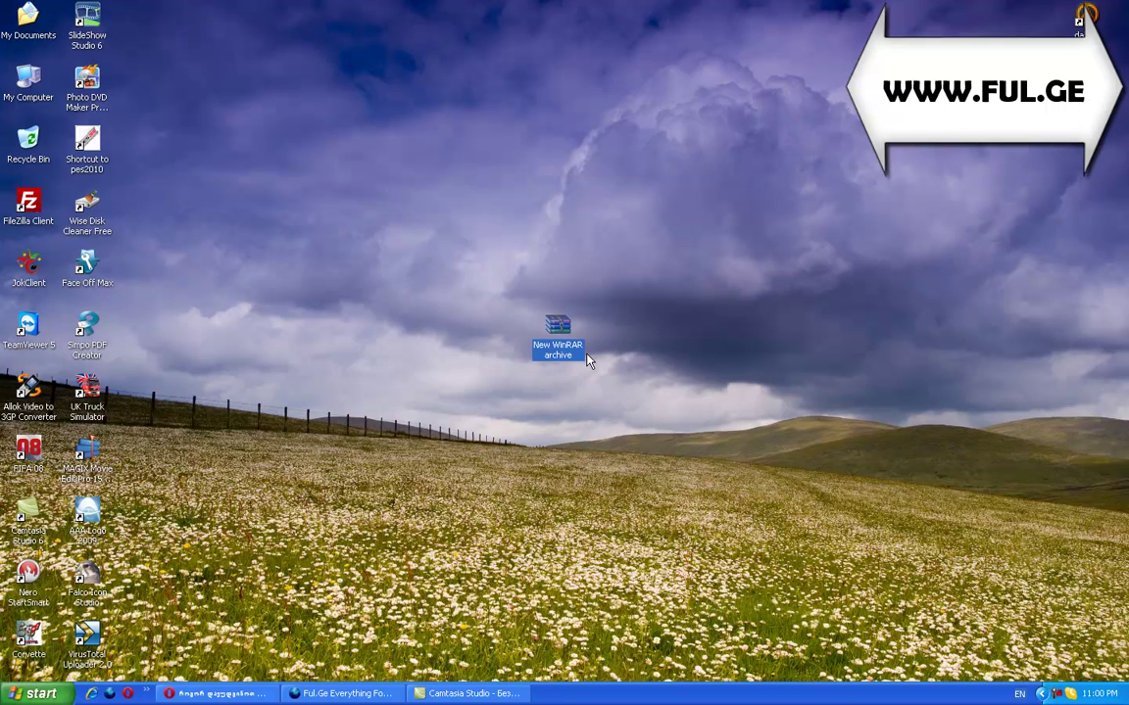
right_click(588, 360)
left_click(627, 525)
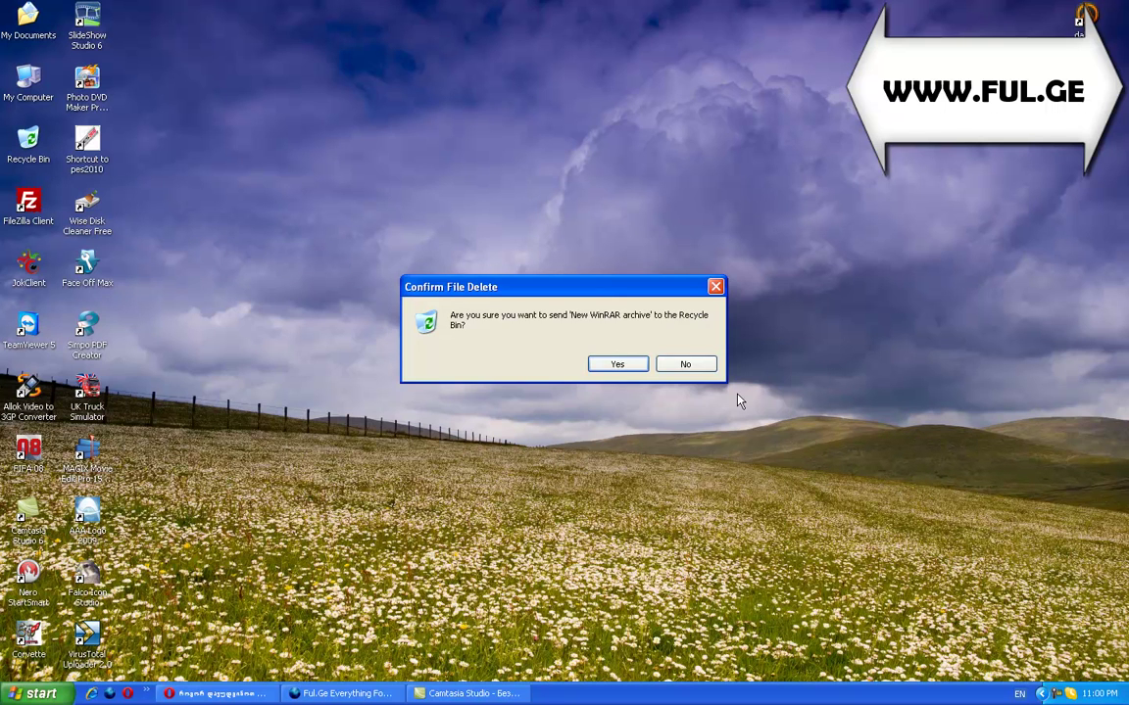
left_click(633, 367)
- Create a new text document on the desktop and open it for editing
right_click(633, 365)
mouse_move(706, 488)
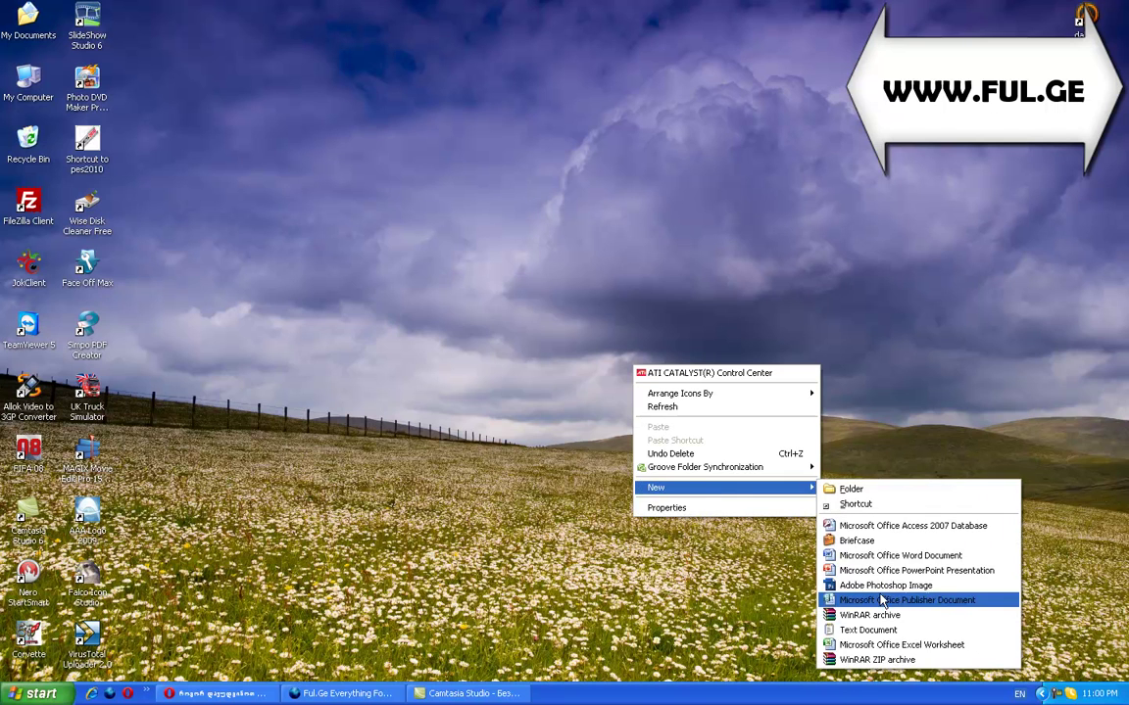
left_click(873, 632)
left_click(635, 397)
double_click(635, 398)
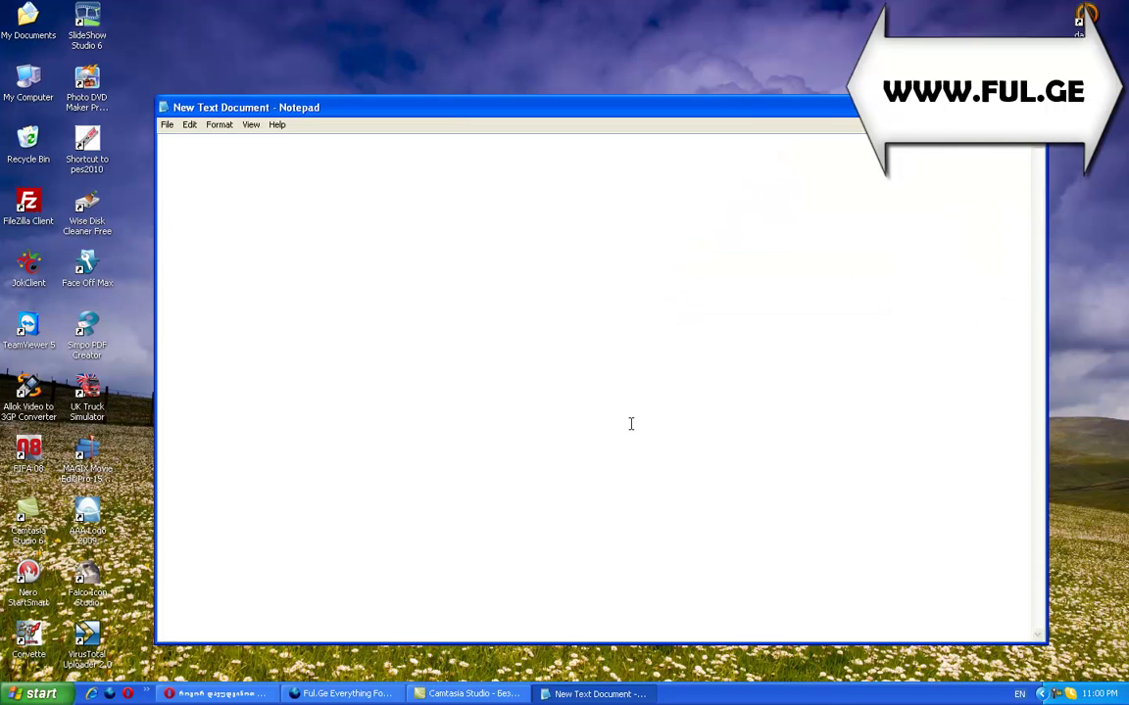
- Enter the text "ful.ge" in the new text document, then save and close it
type("ful.ge")
left_click_drag(208, 140, 191, 140)
key("Right")
left_click_drag(522, 119, 529, 87)
right_click(520, 38)
left_click(544, 79)
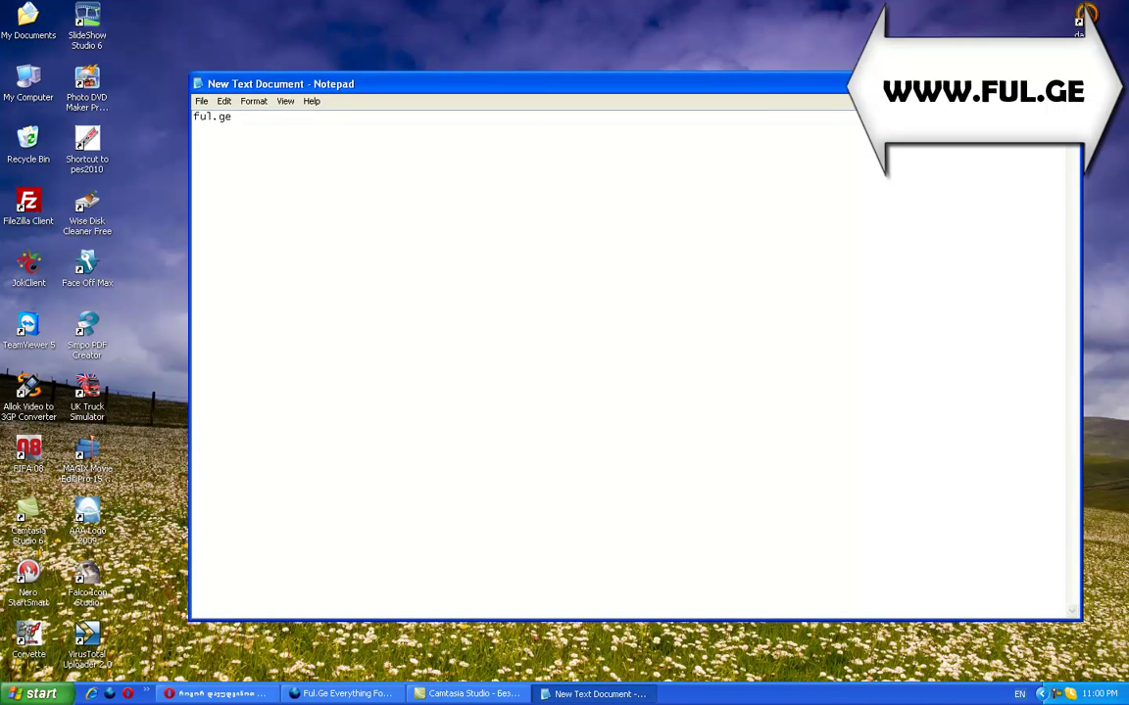
key("alt+F4")
left_click(506, 396)
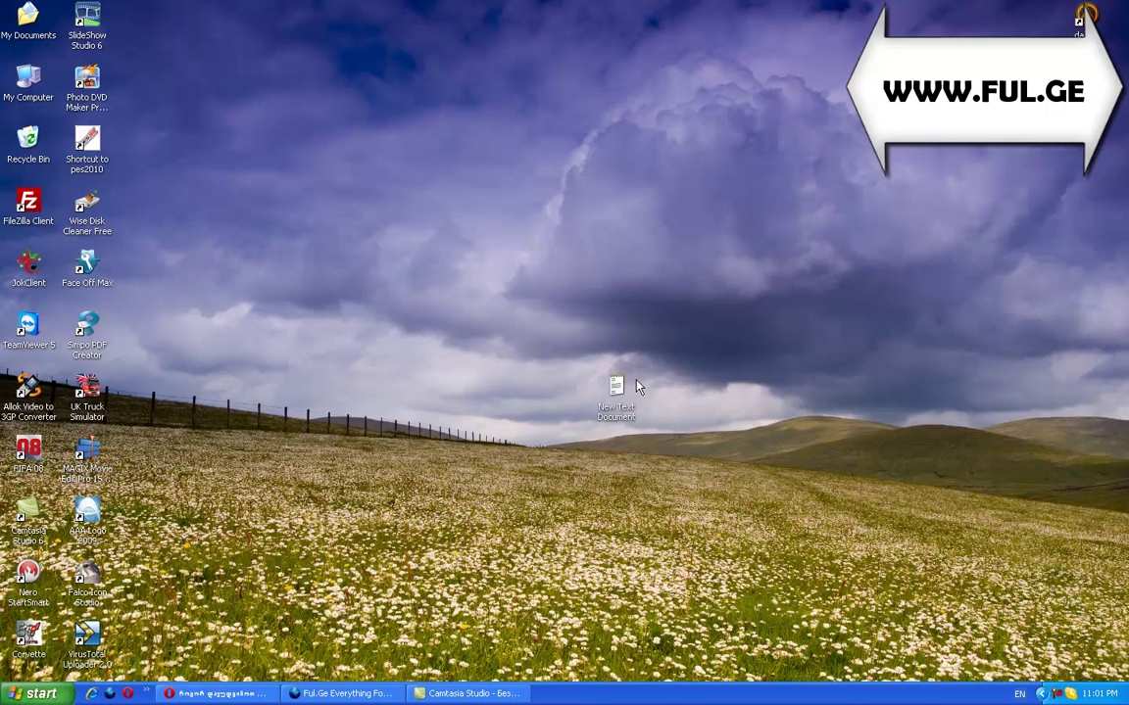
- Examine the text document's properties, comparing its size with its size on disk, and close the properties
right_click(611, 386)
left_click(639, 624)
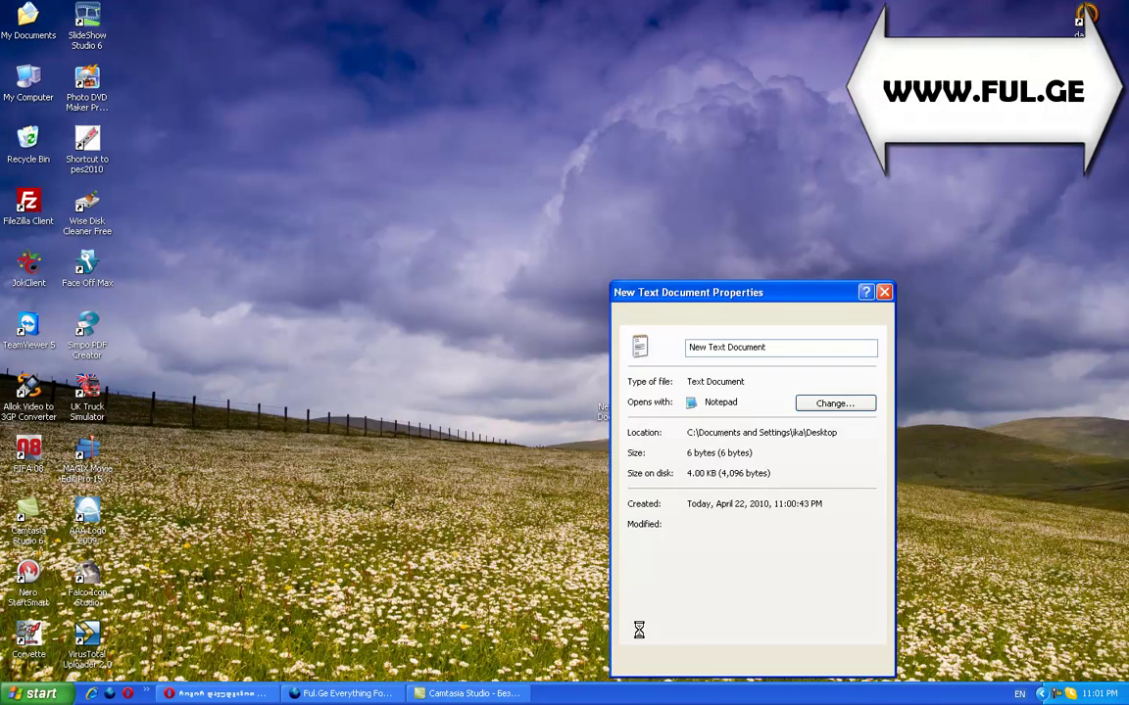
left_click_drag(721, 299, 684, 241)
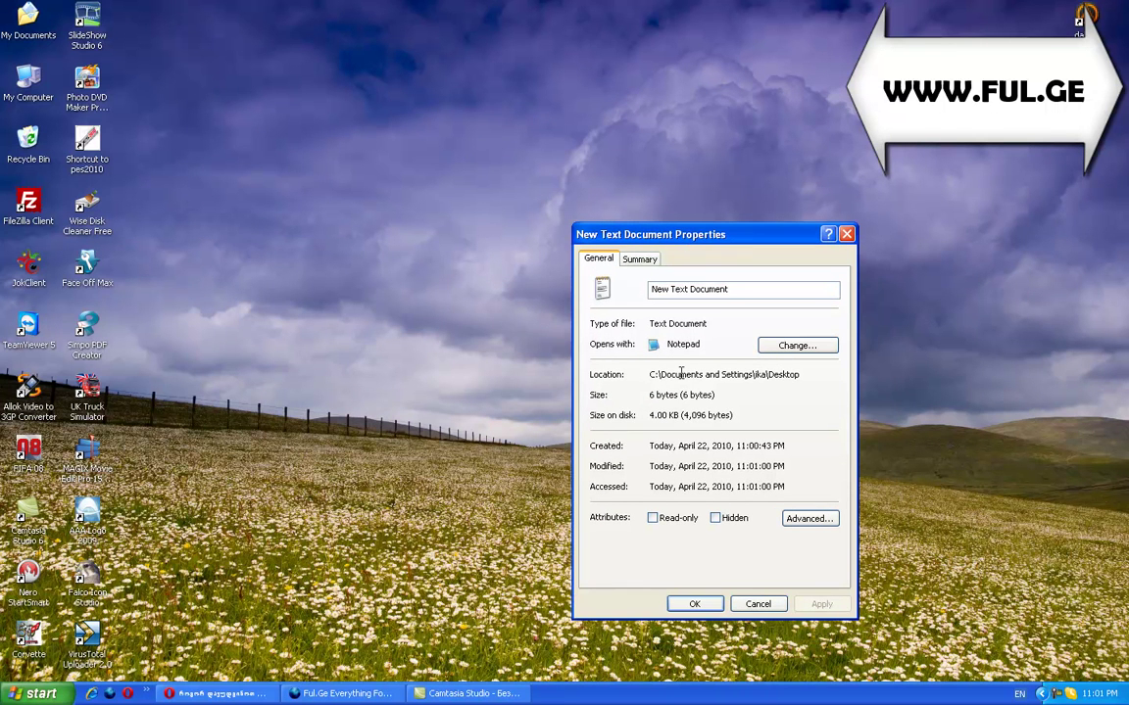
left_click_drag(649, 415, 588, 372)
left_click_drag(650, 415, 665, 409)
left_click(731, 410)
left_click(641, 259)
left_click(599, 259)
left_click(847, 235)
- Delete the text document from the desktop by sending it to the Recycle Bin, and refresh the desktop
left_click_drag(618, 396, 562, 339)
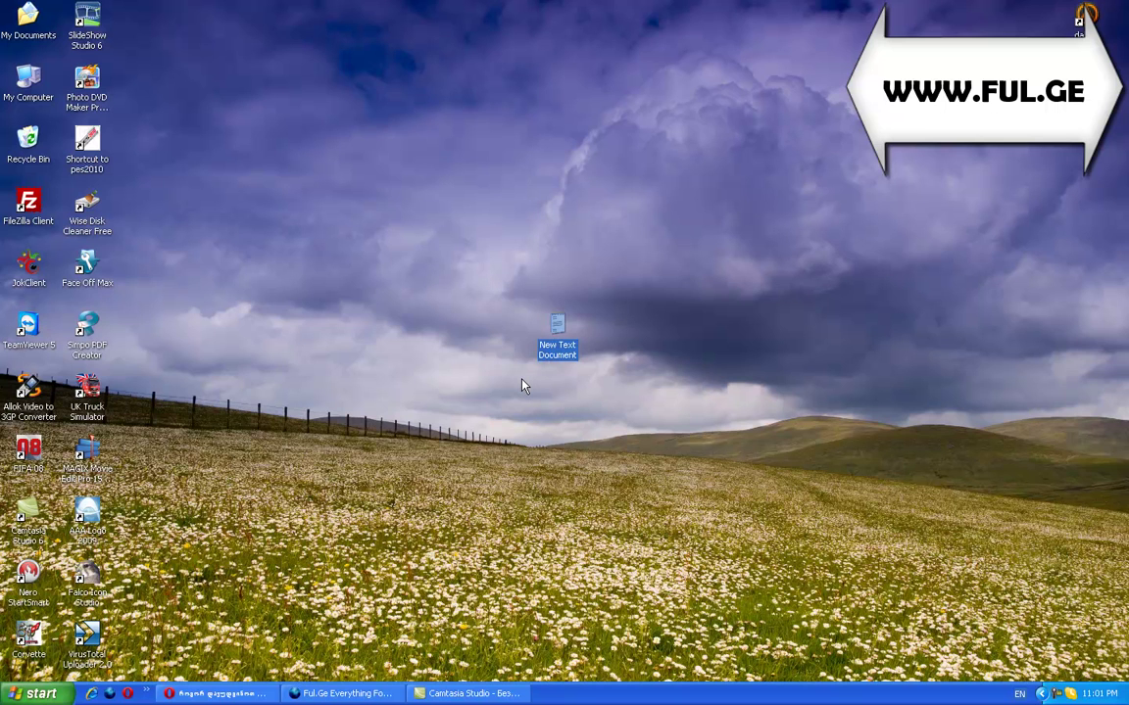
right_click(555, 343)
left_click(591, 549)
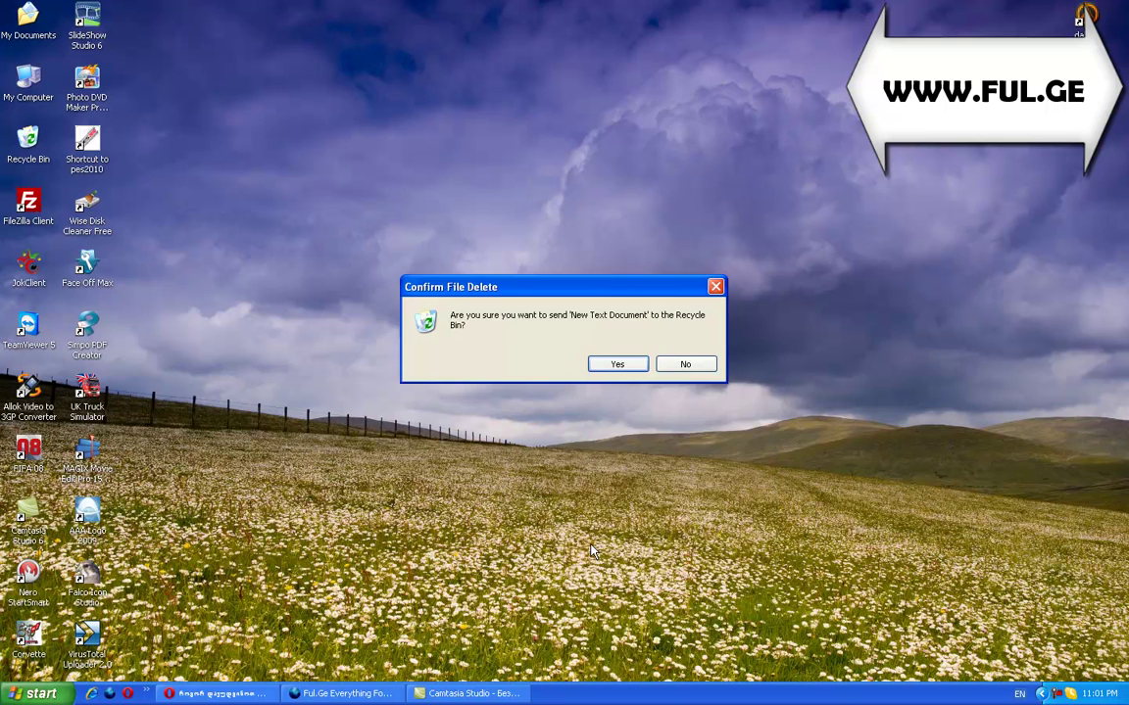
left_click(629, 370)
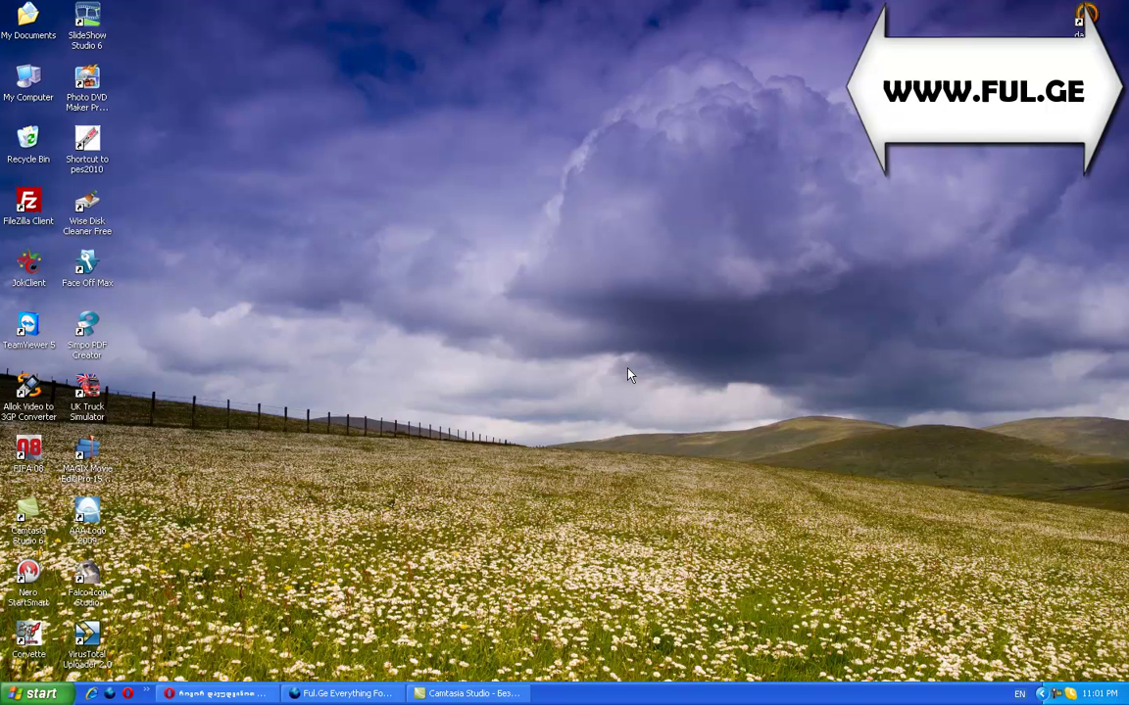
right_click(463, 323)
left_click(501, 364)
- Open the defragmentation tool from the properties of Local Disk (C:)
double_click(29, 80)
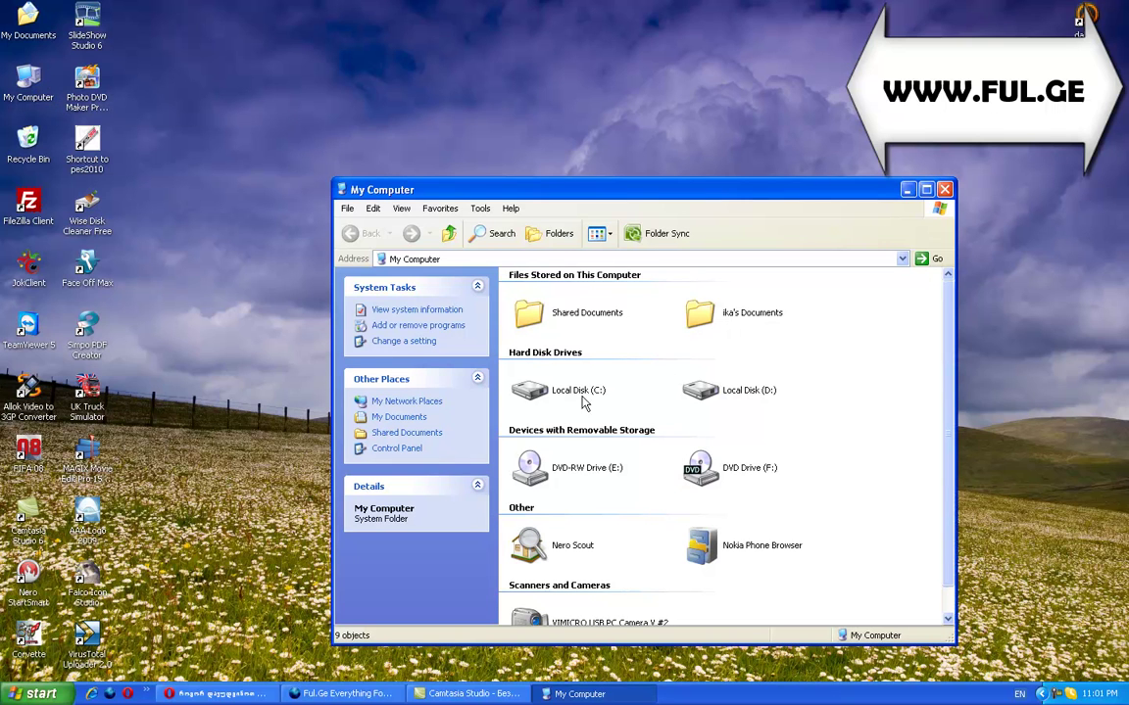
mouse_move(547, 416)
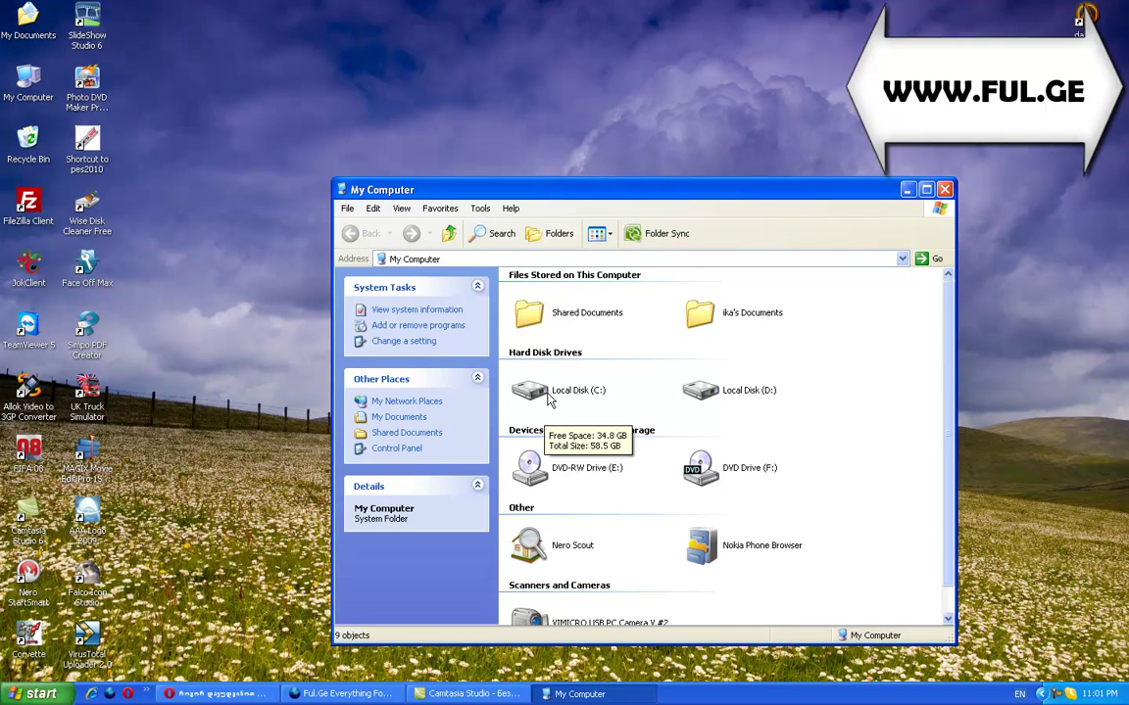
right_click(546, 392)
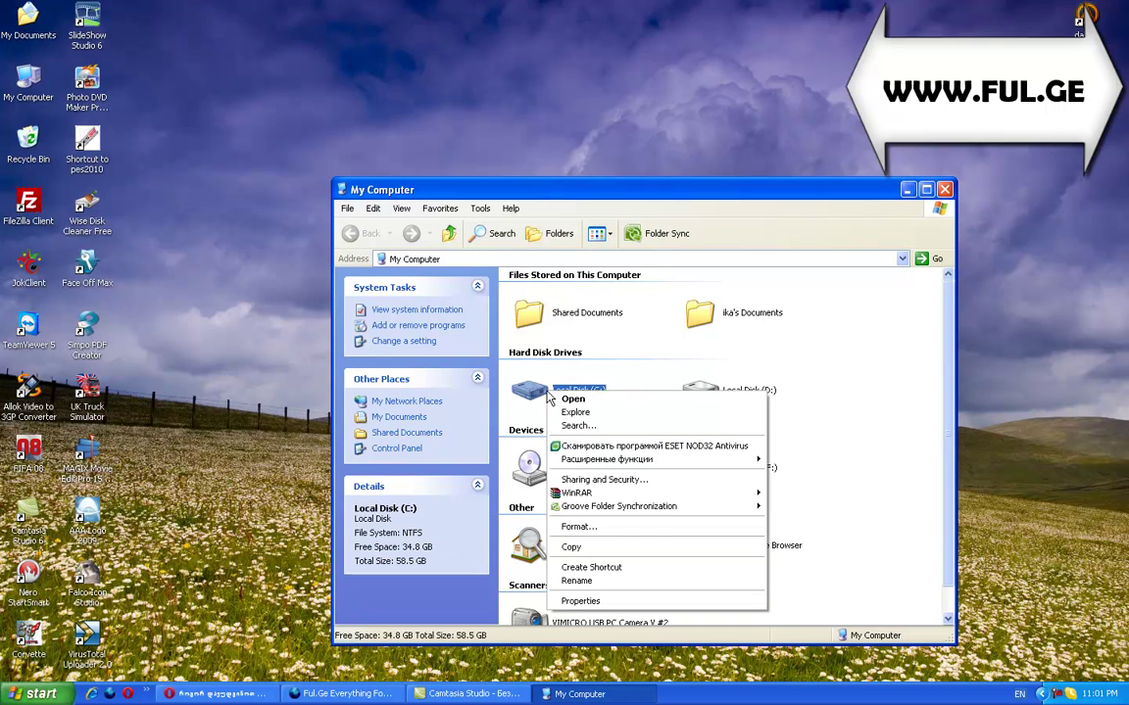
left_click(581, 601)
left_click(646, 360)
left_click(608, 360)
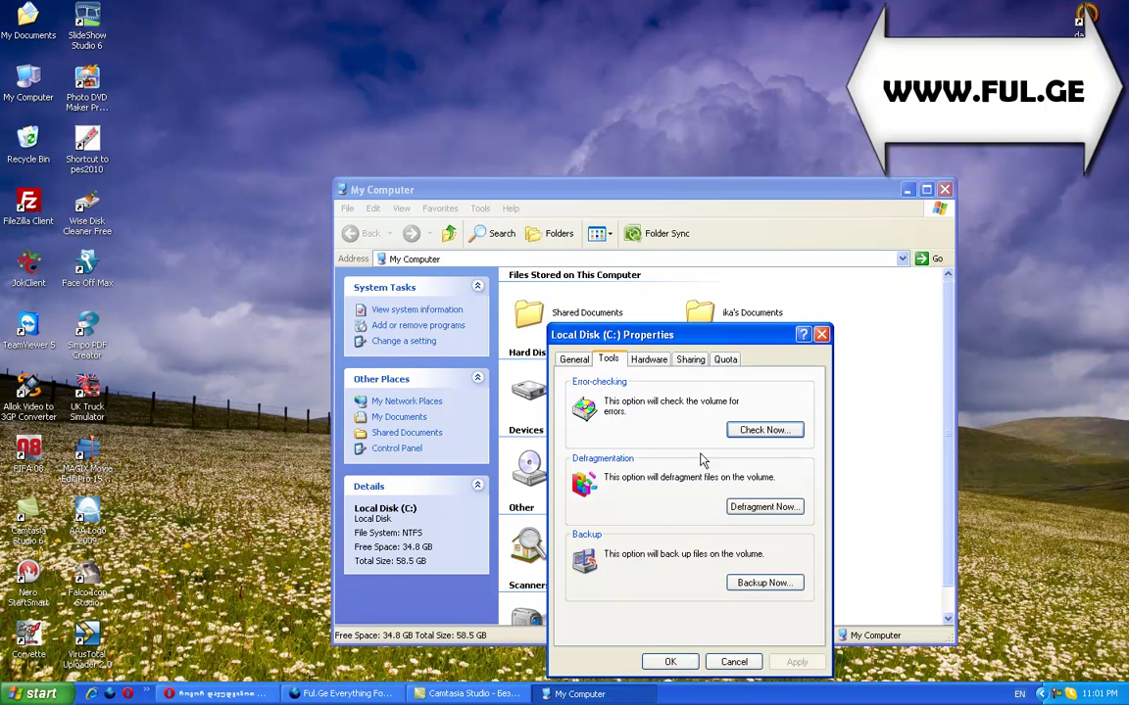
left_click(779, 509)
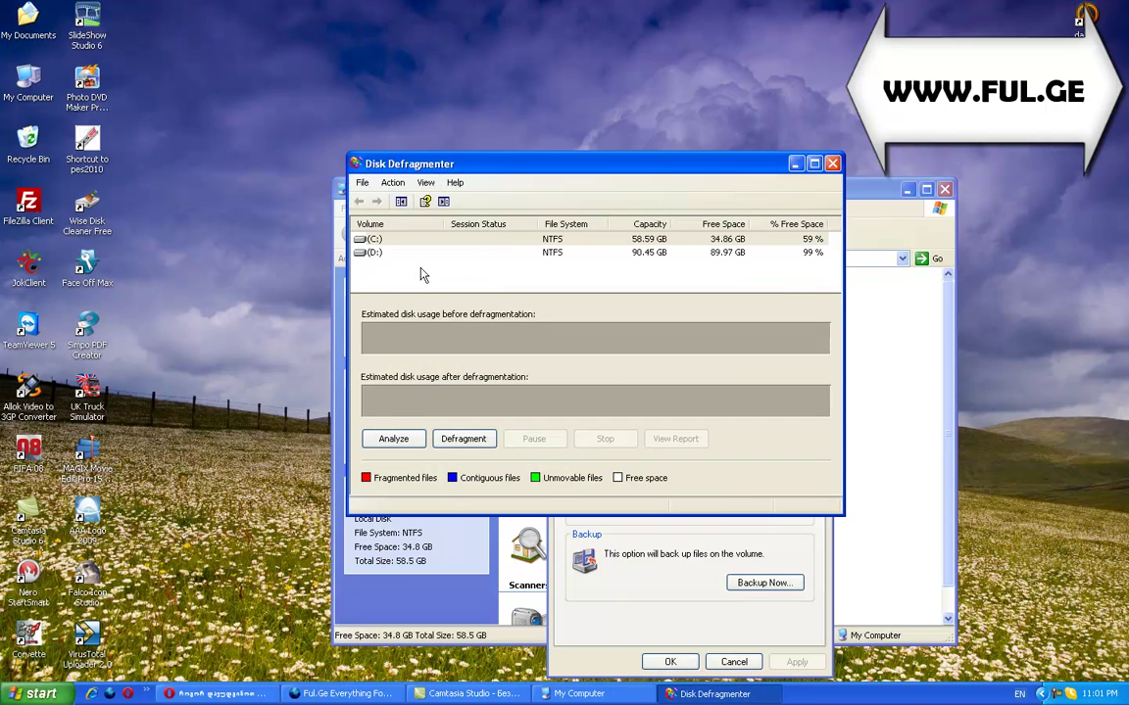
- Analyze the (C:) volume for fragmentation, dismiss the analysis result, and close the defragmenter, drive properties and My Computer
left_click(370, 239)
left_click(408, 440)
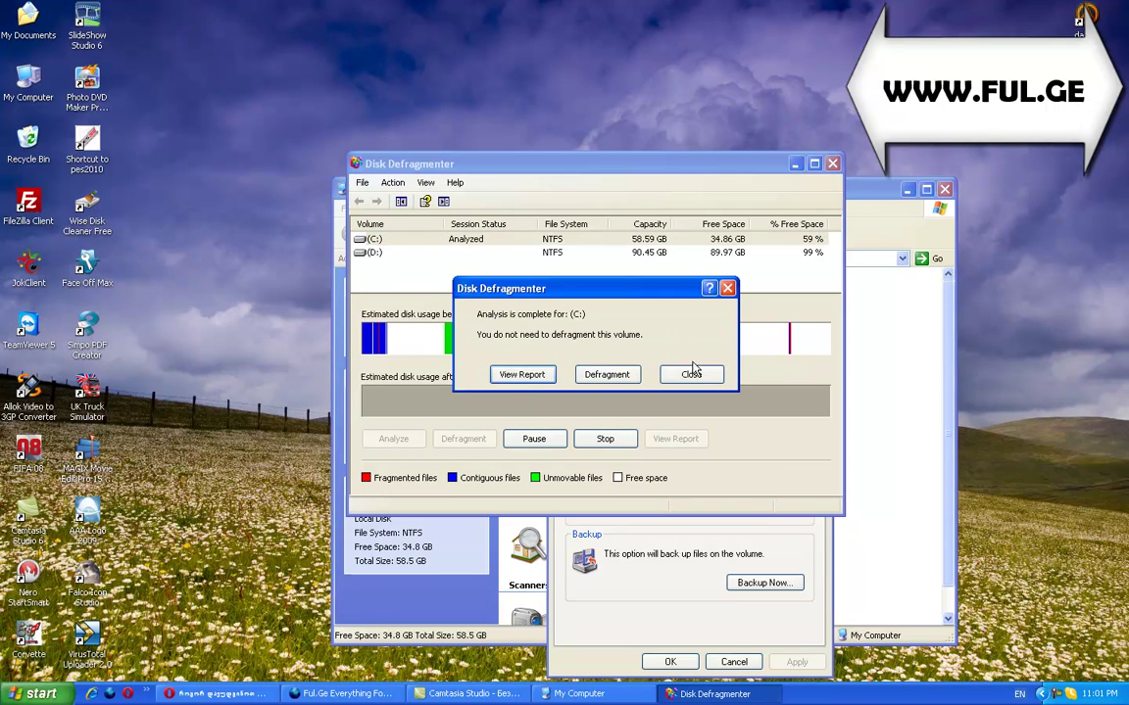
left_click(688, 377)
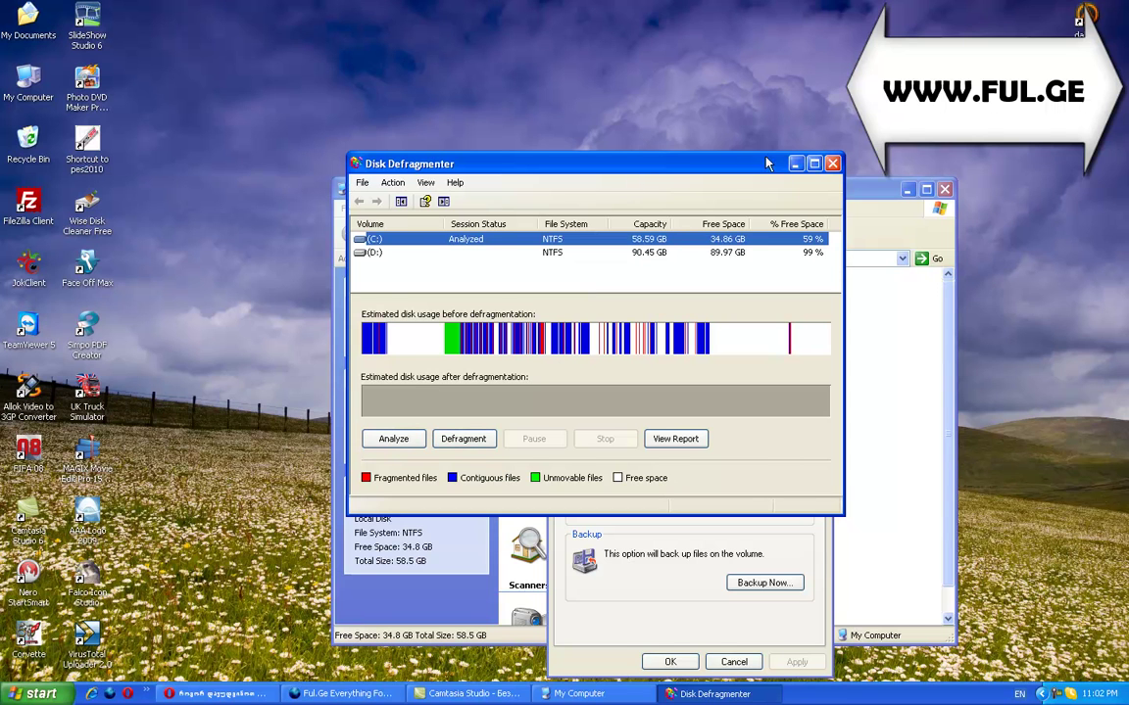
left_click(832, 163)
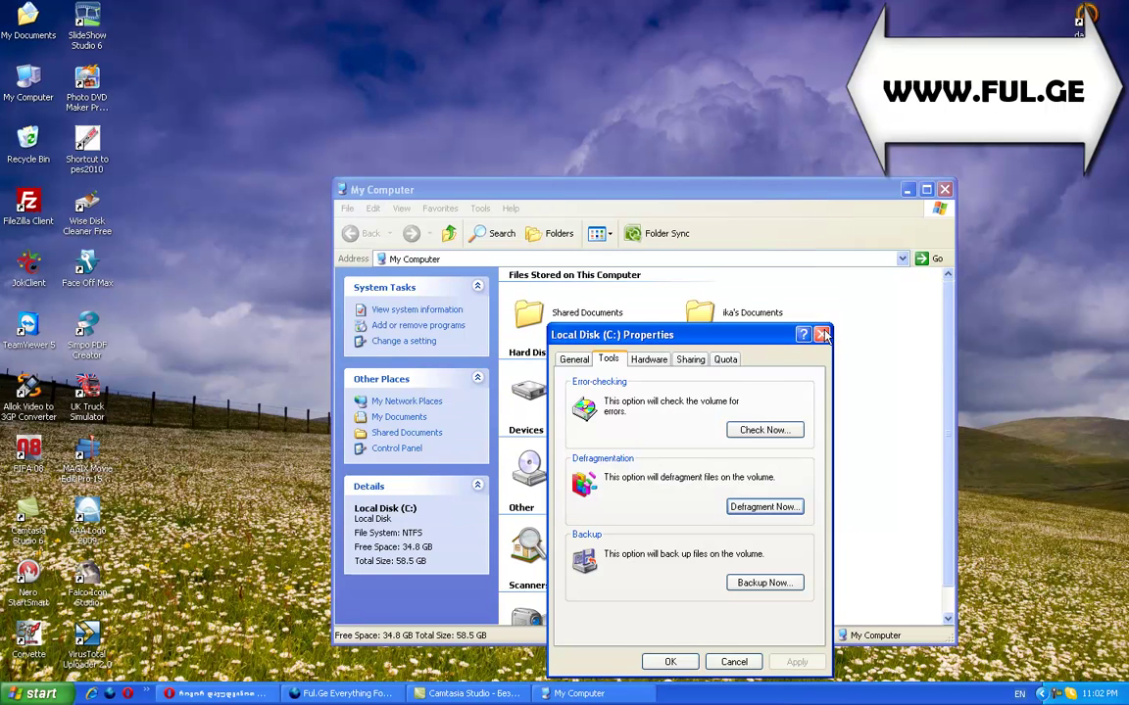
key("Escape")
left_click(875, 312)
left_click(945, 189)
right_click(716, 175)
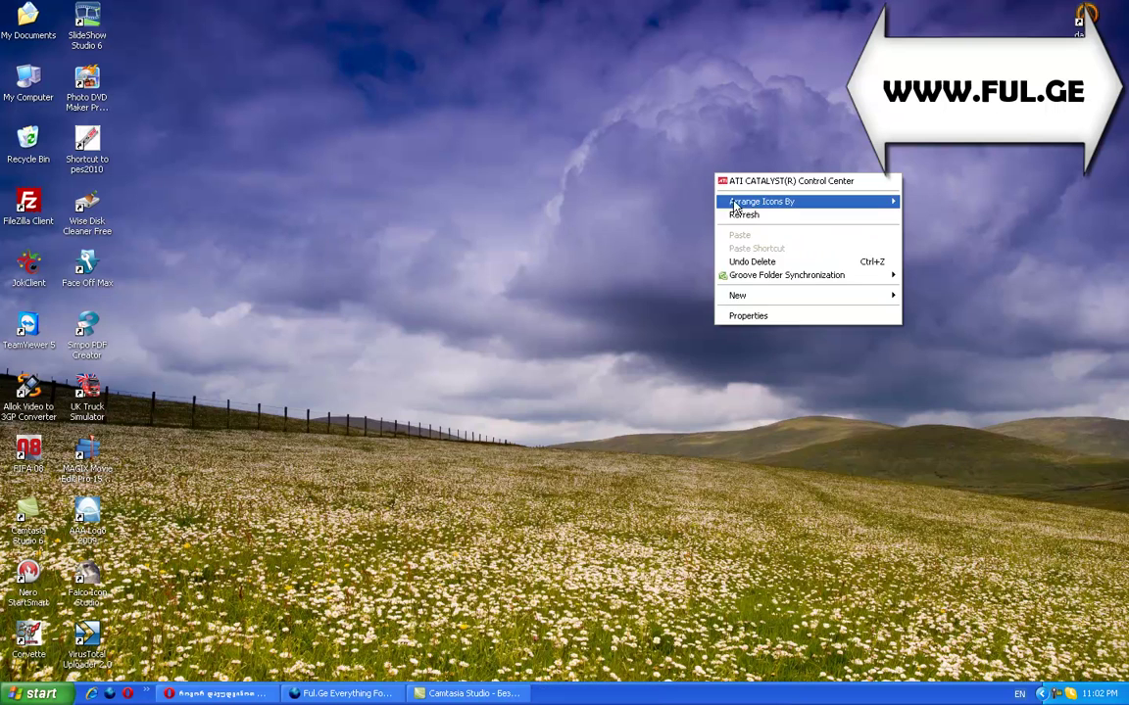
left_click(688, 265)
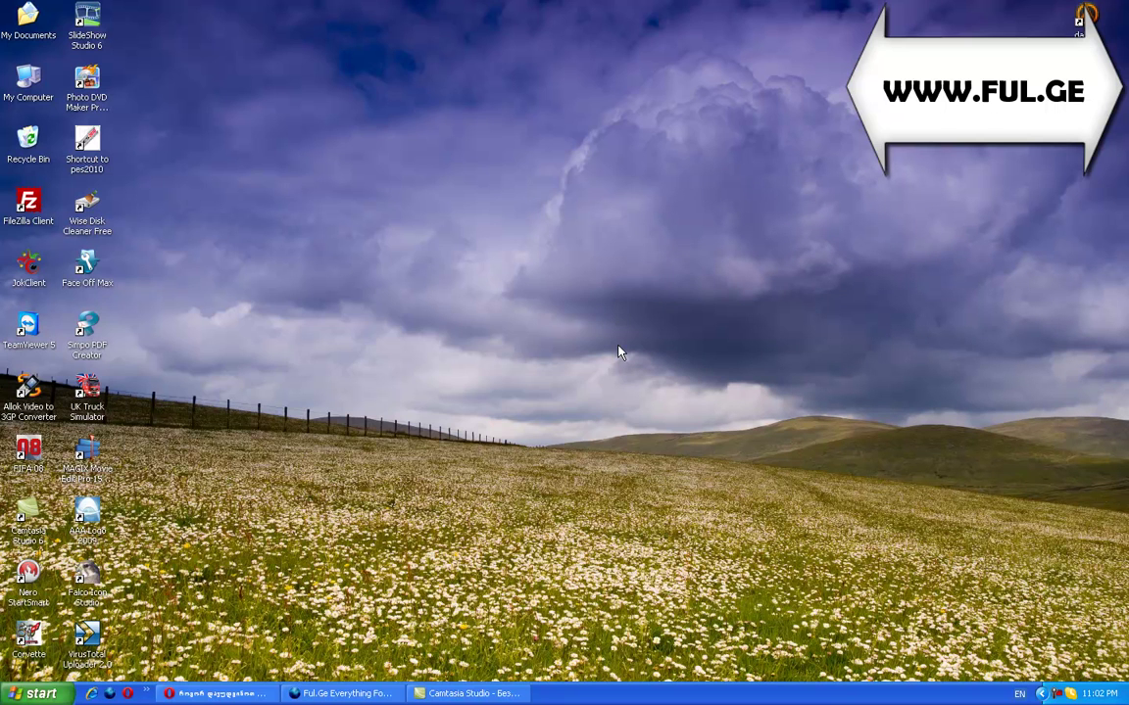
right_click(343, 352)
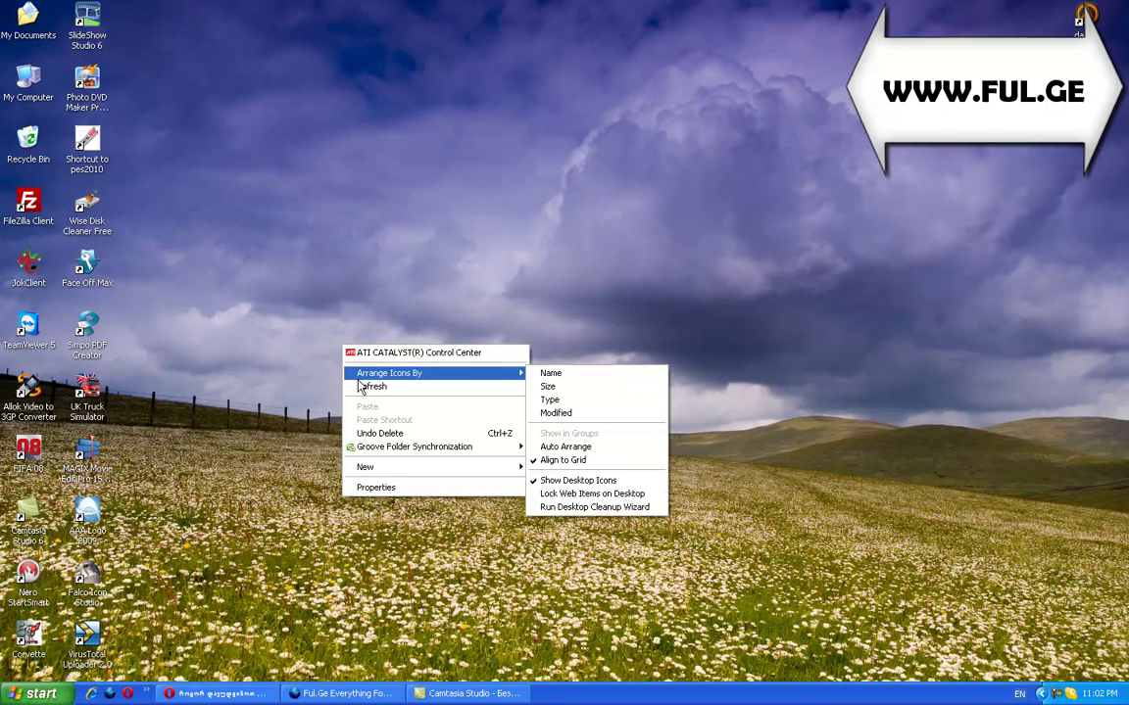
left_click(358, 384)
right_click(232, 524)
left_click(259, 565)
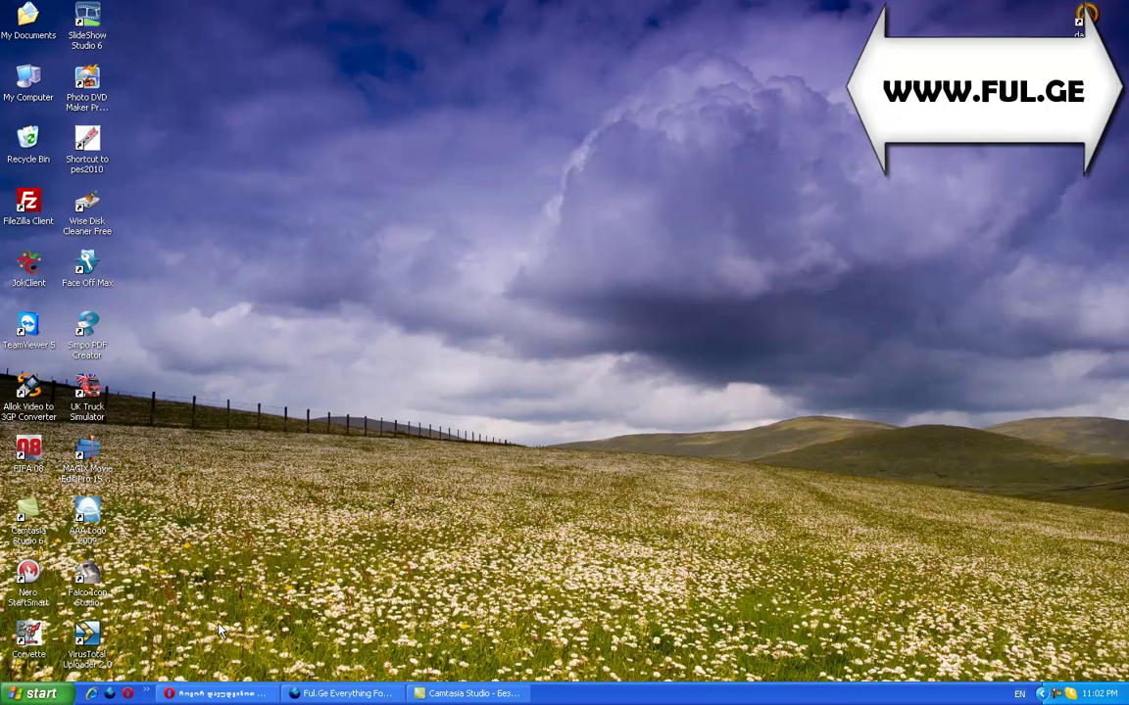
- Open the Scheduled Tasks folder in Control Panel
left_click(39, 693)
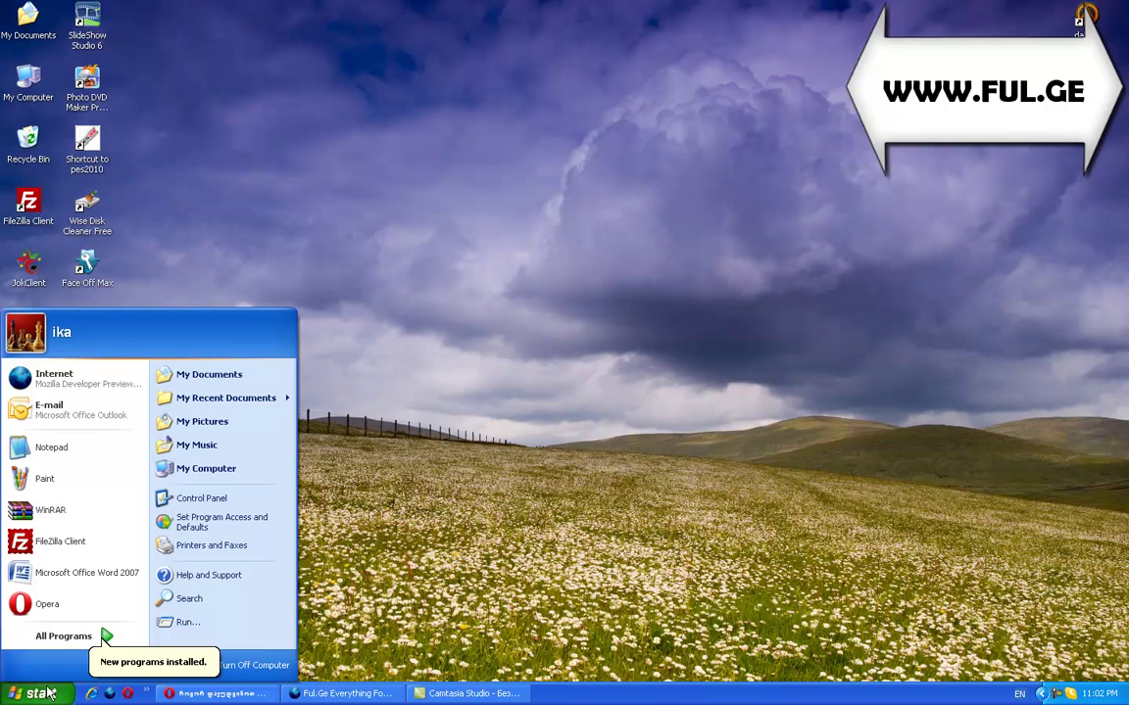
left_click(201, 499)
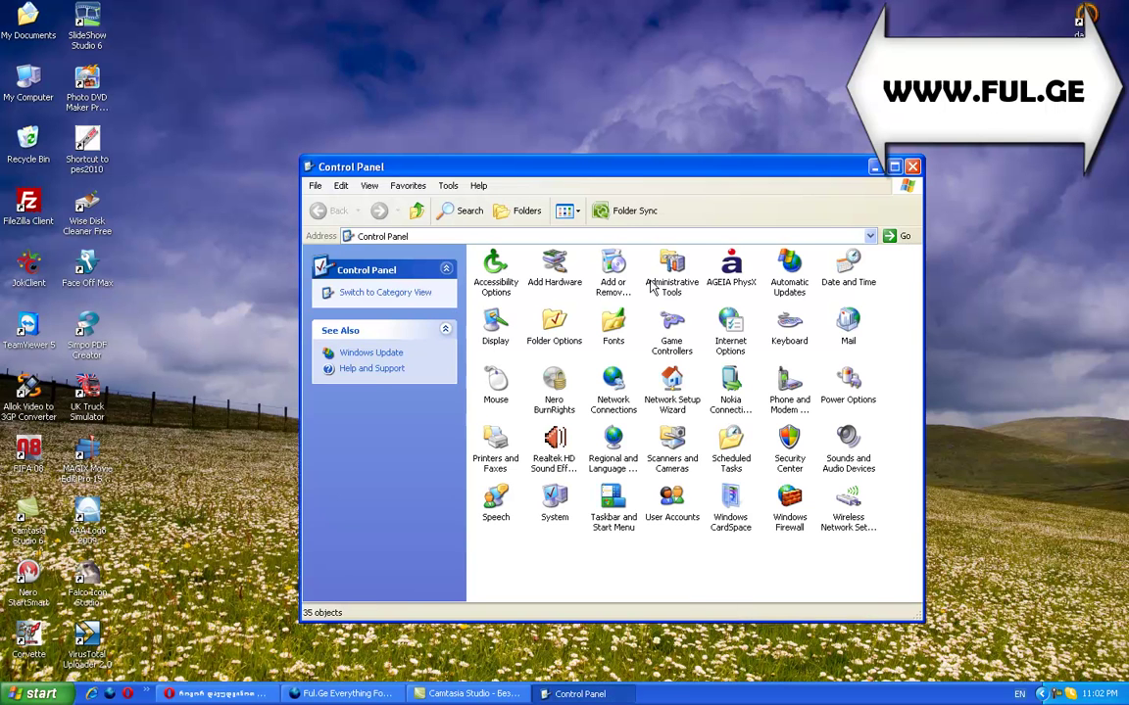
left_click_drag(591, 168, 578, 142)
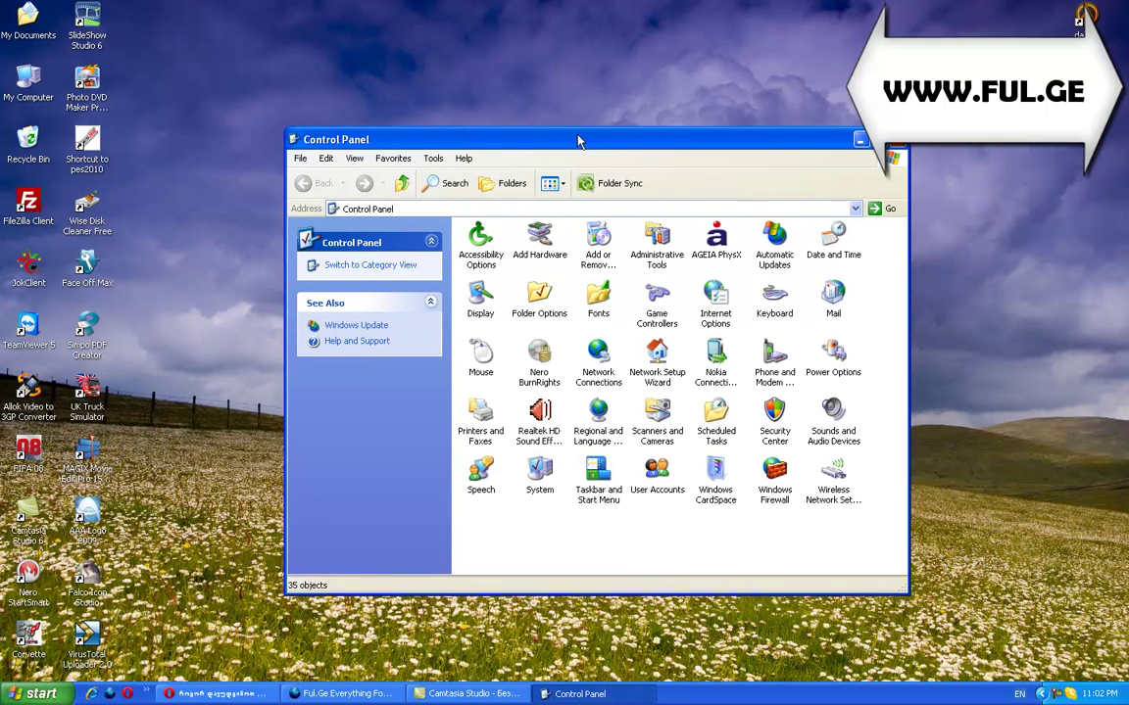
double_click(717, 419)
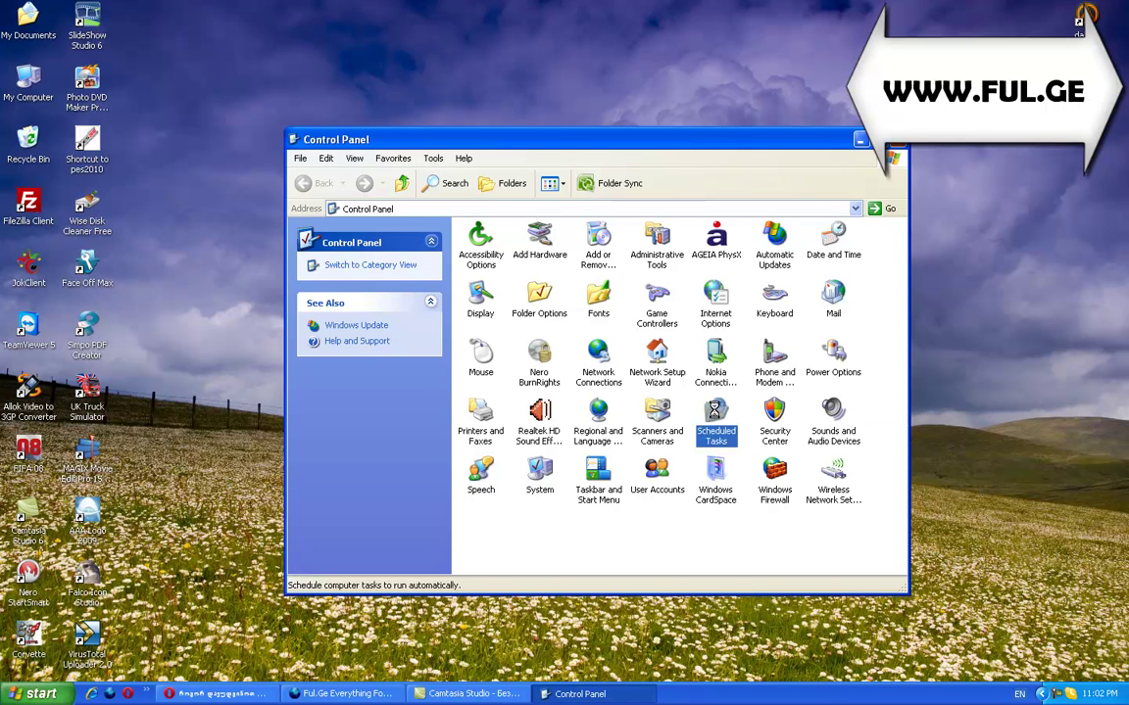
left_click_drag(562, 145, 607, 188)
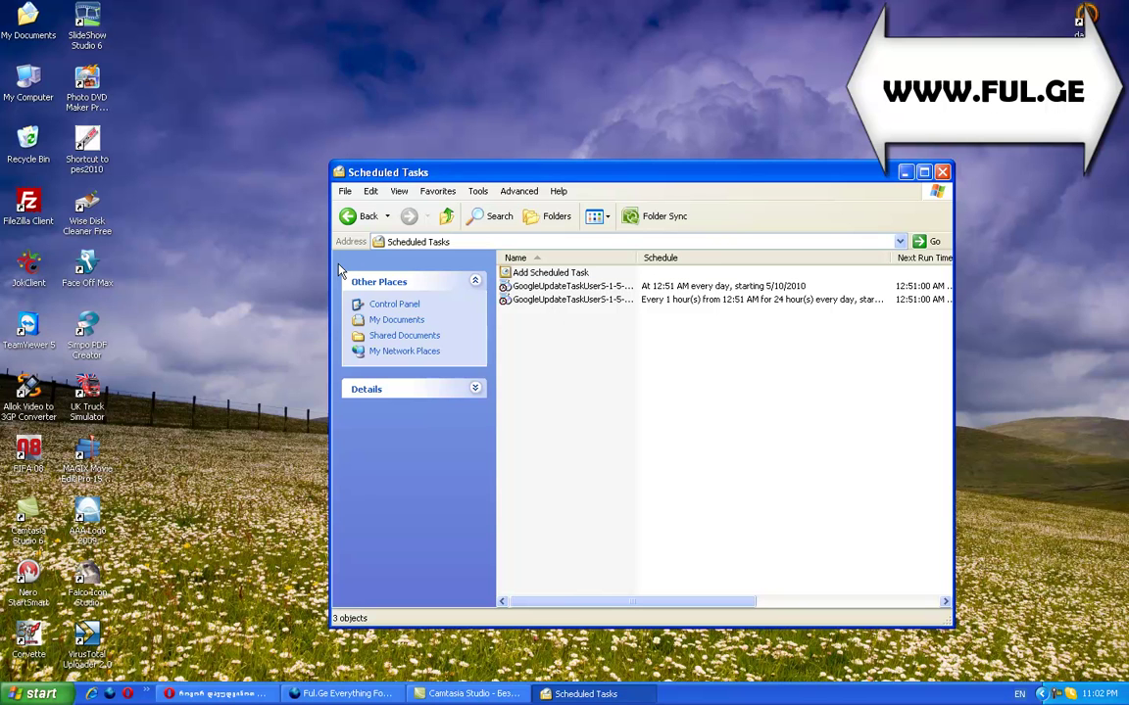
- Start adding a scheduled task, look through the listed applications, and browse for a different program to schedule
double_click(534, 274)
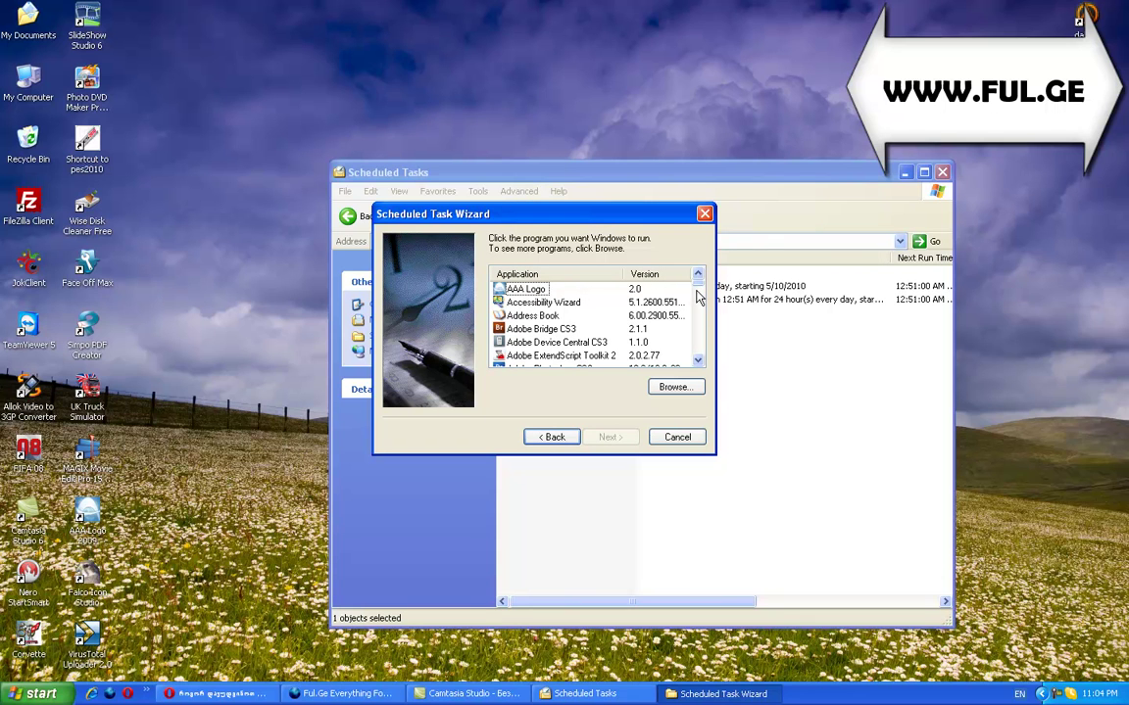
scroll(699, 297, "down", 3)
scroll(698, 297, "up", 2)
scroll(698, 297, "down", 2)
scroll(699, 297, "up", 3)
left_click(671, 389)
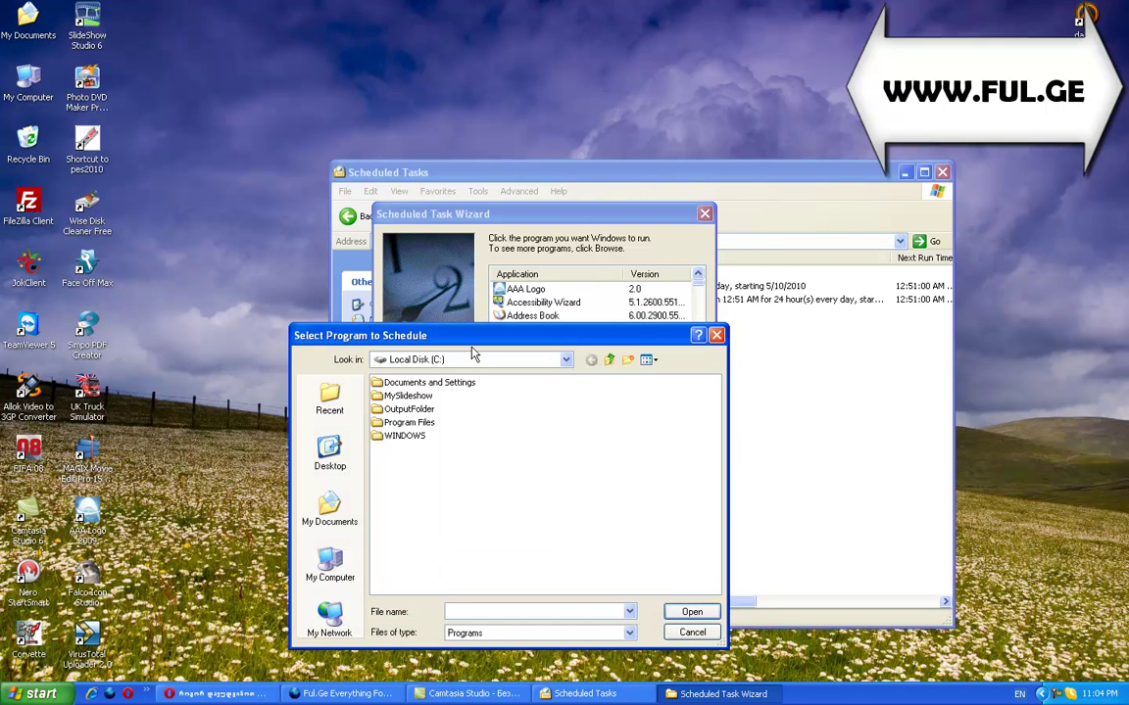
left_click_drag(432, 331, 474, 307)
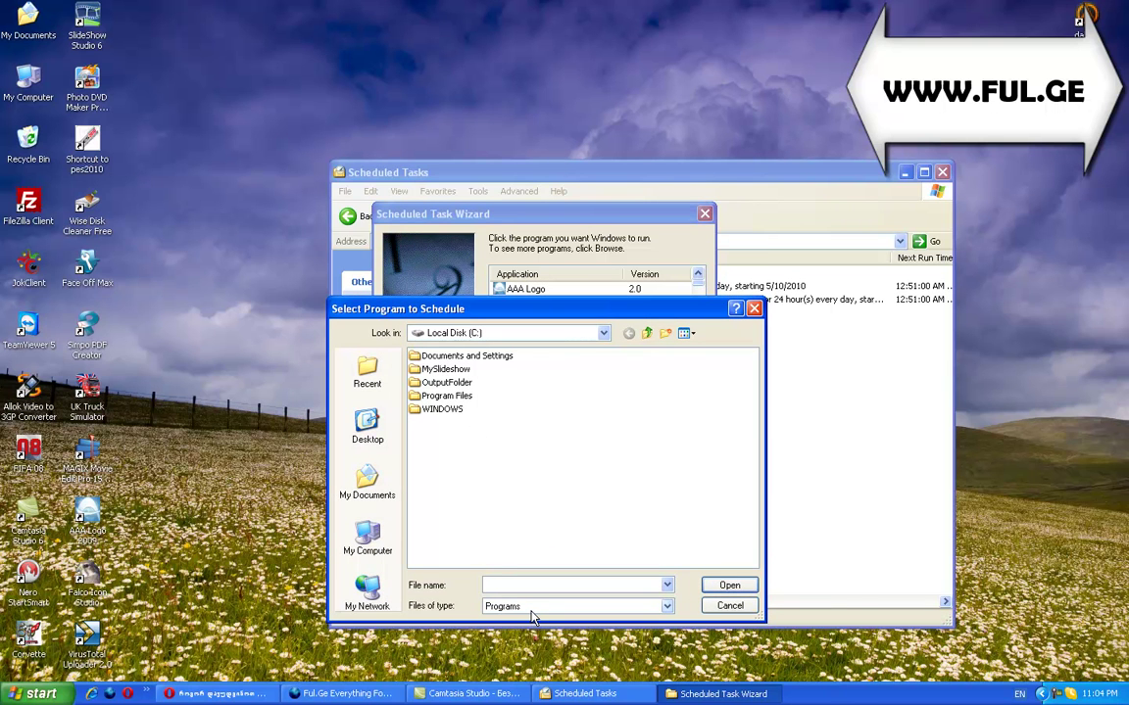
type("+")
key("Return")
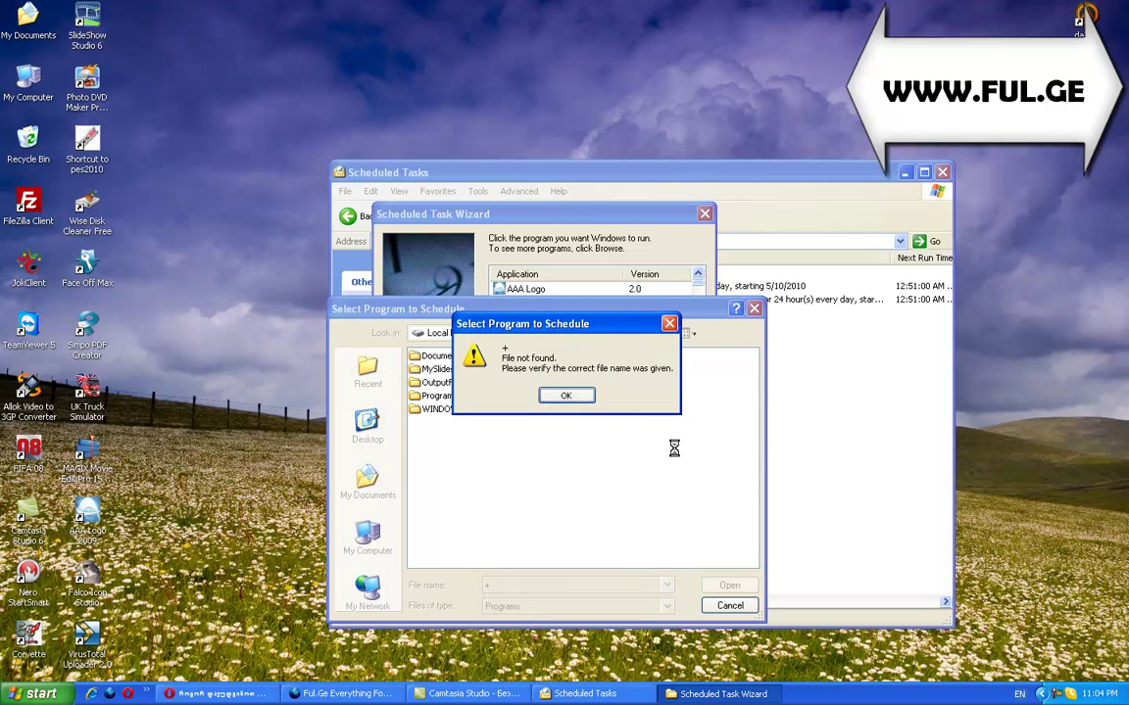
key("Return")
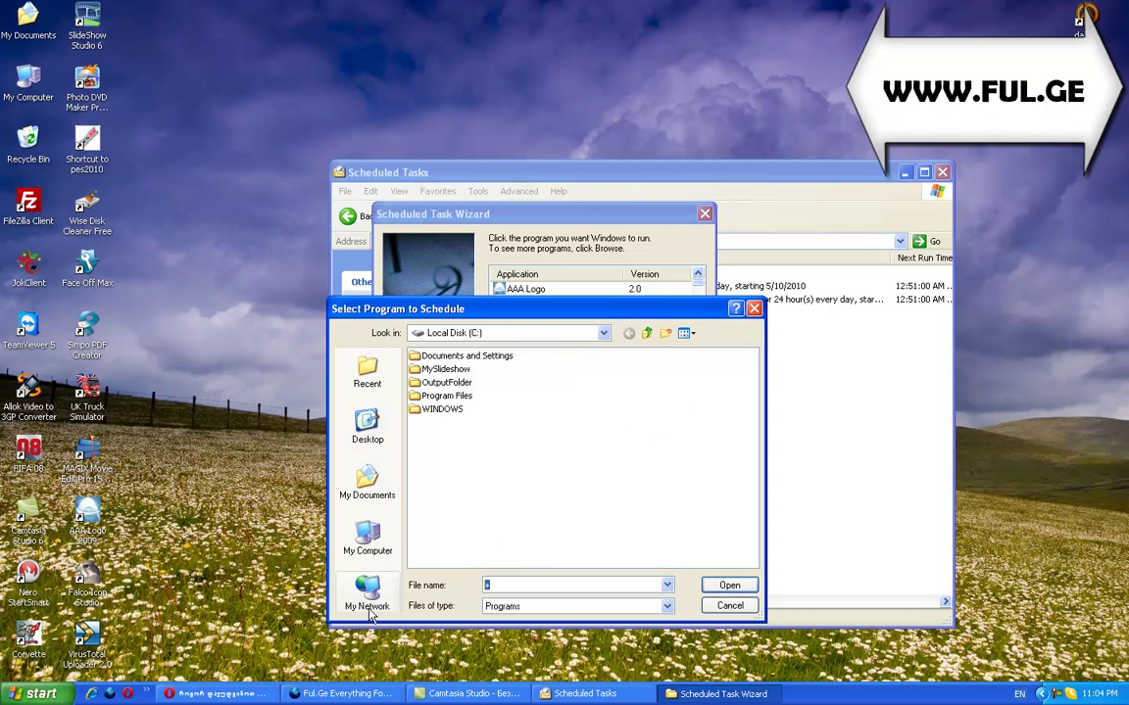
key("BackSpace")
- Choose %systemroot%\system32\defrag.exe as the program to schedule
type("%systemroot%")
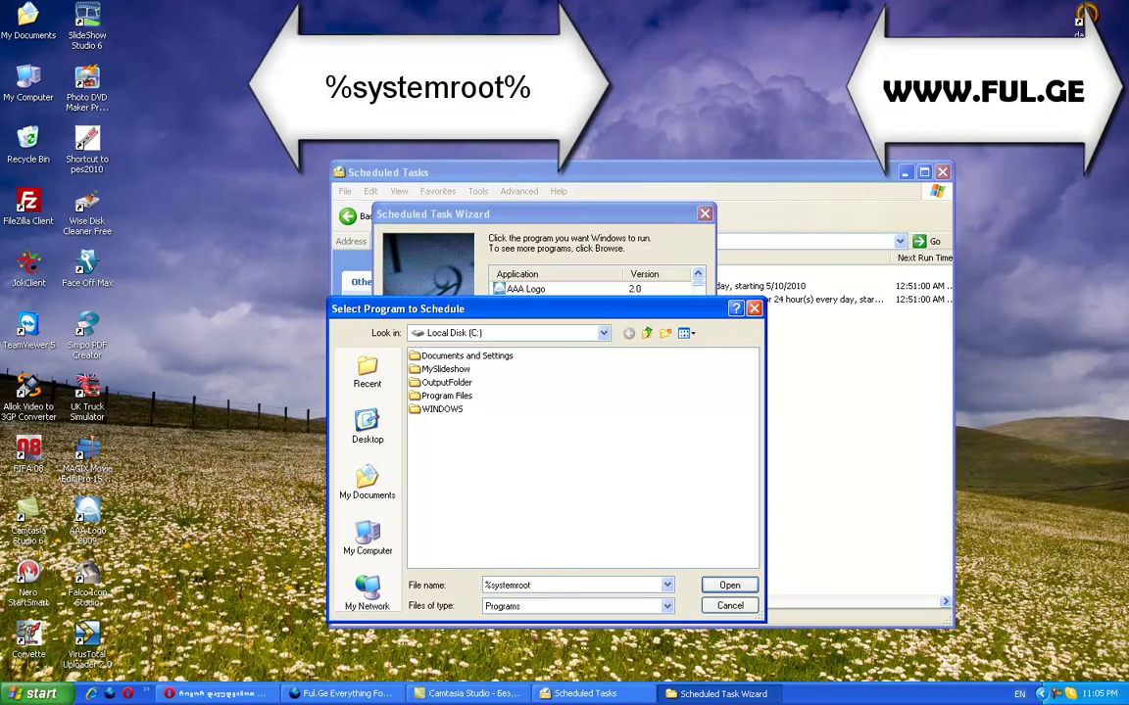
type("\\")
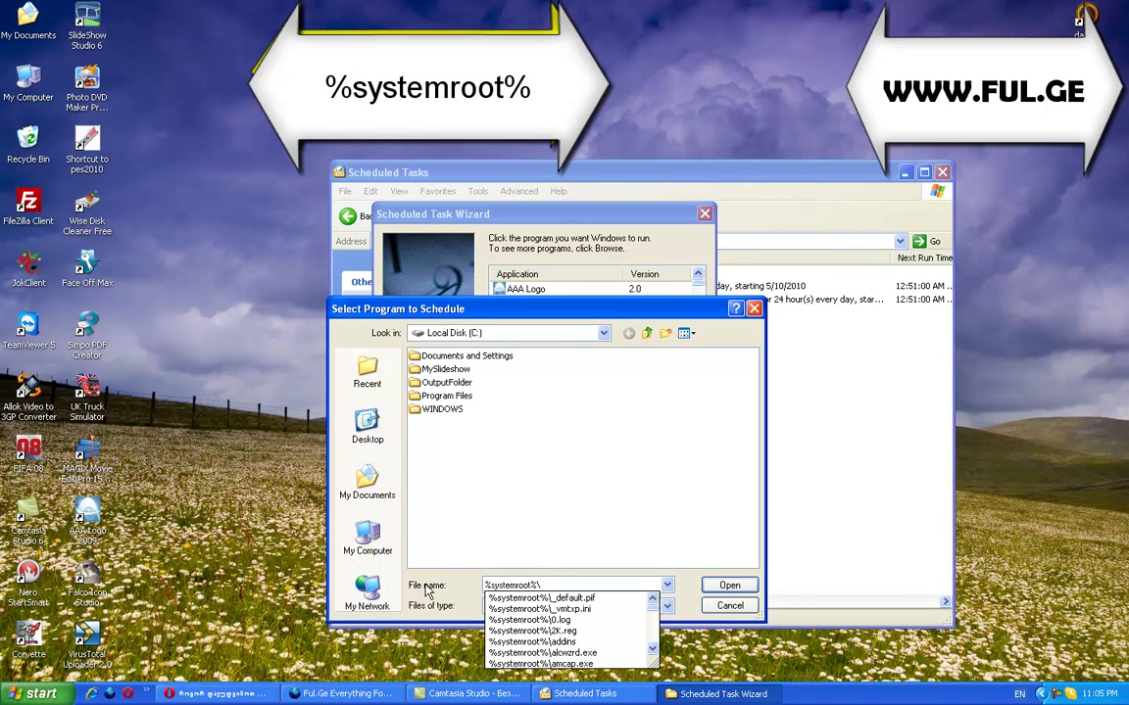
type("system")
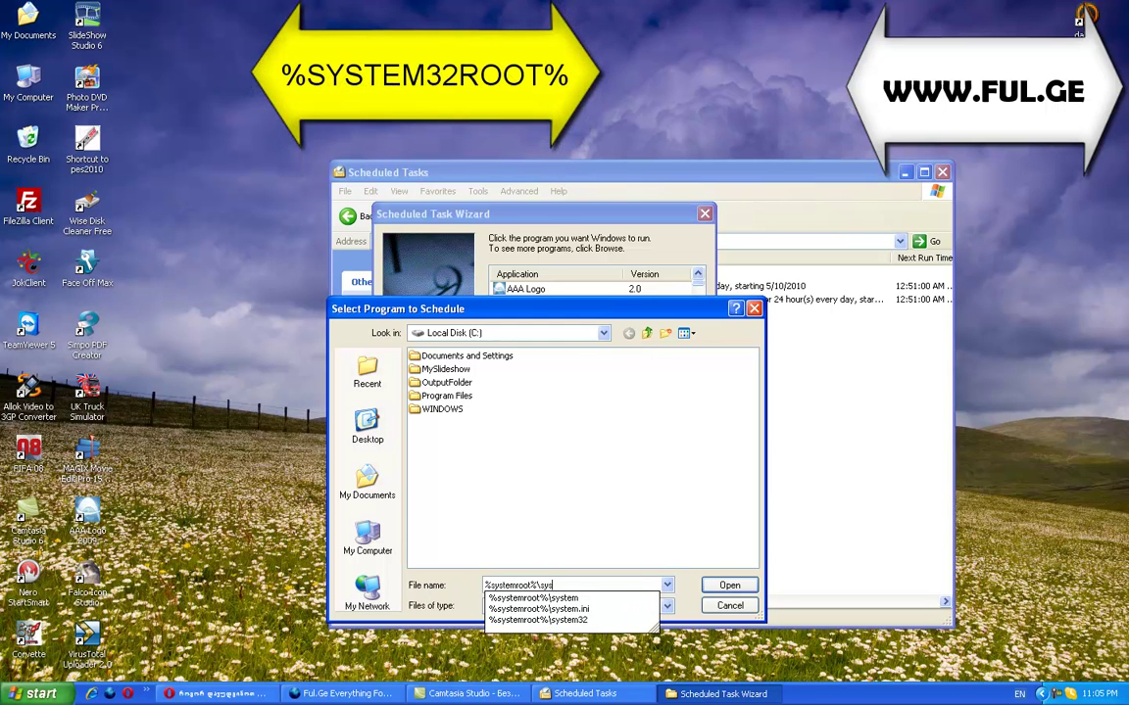
type("32")
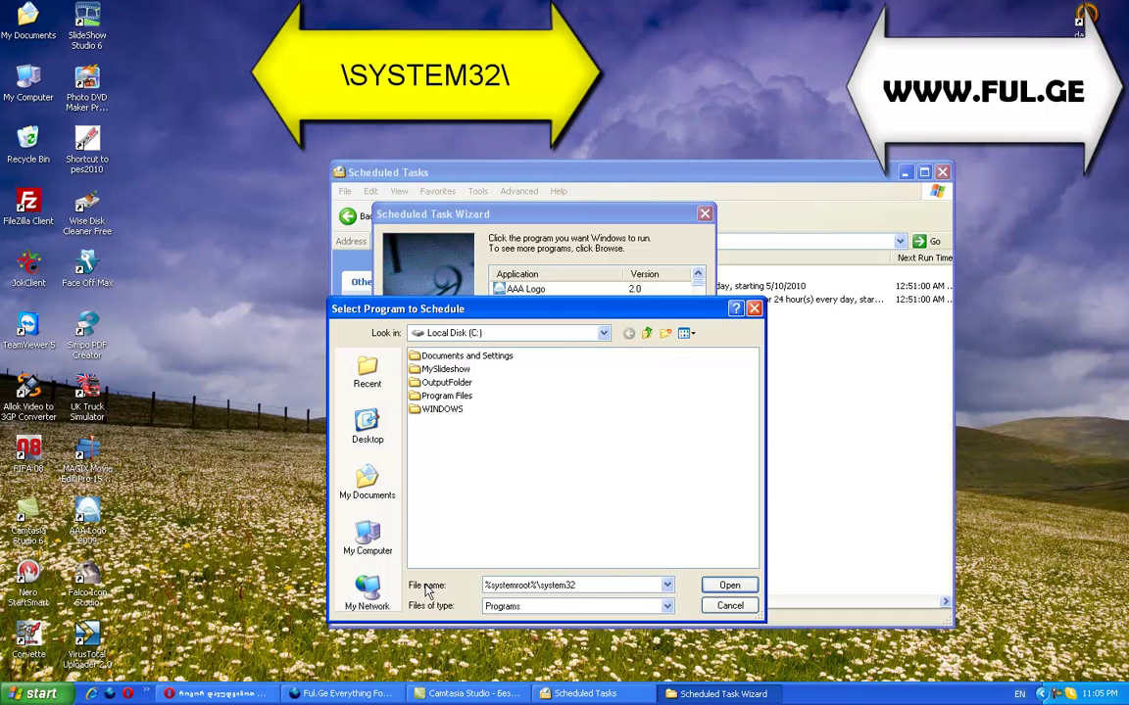
type("\\")
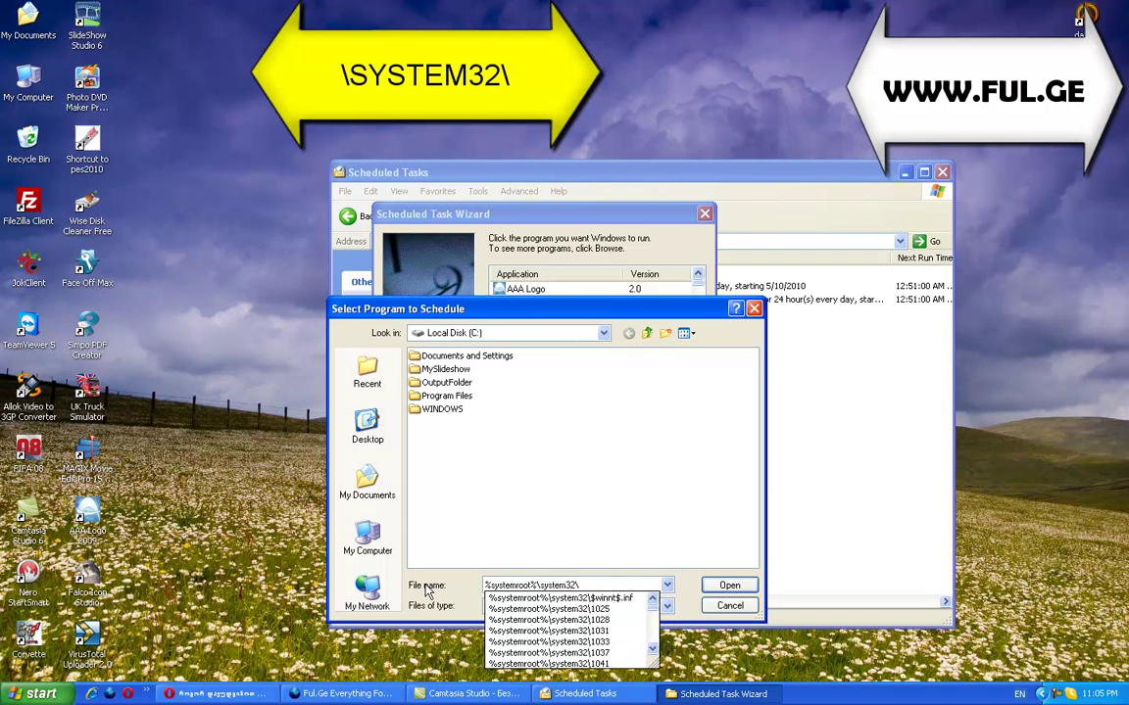
type("def")
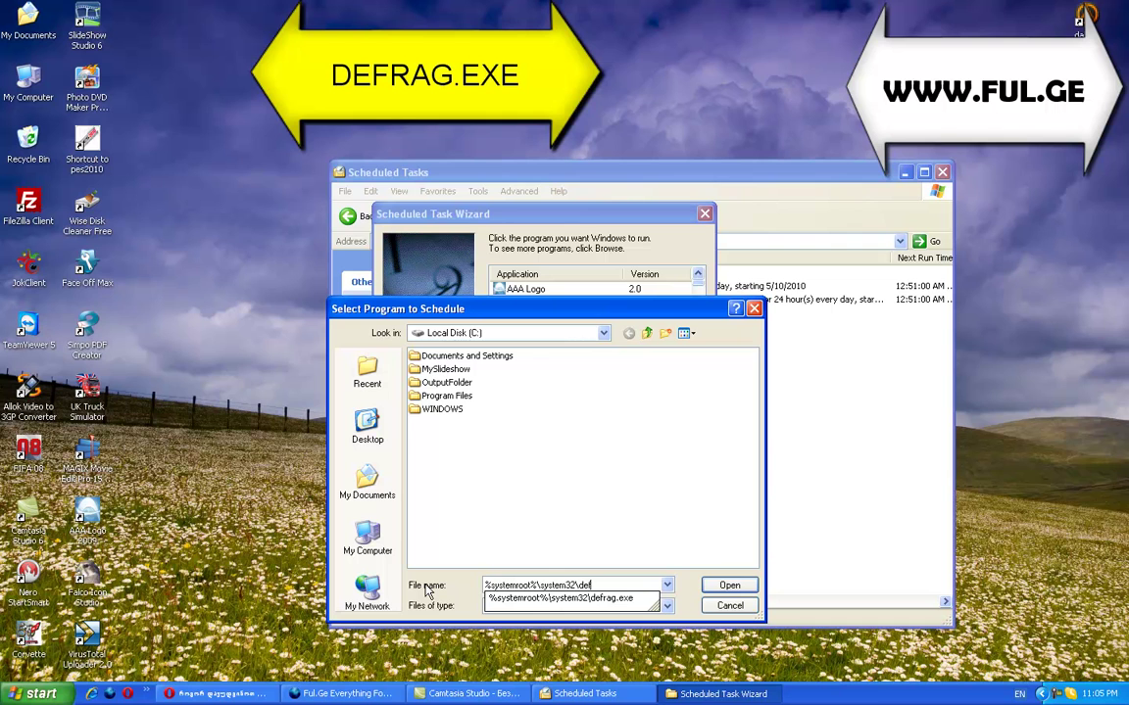
key("Down")
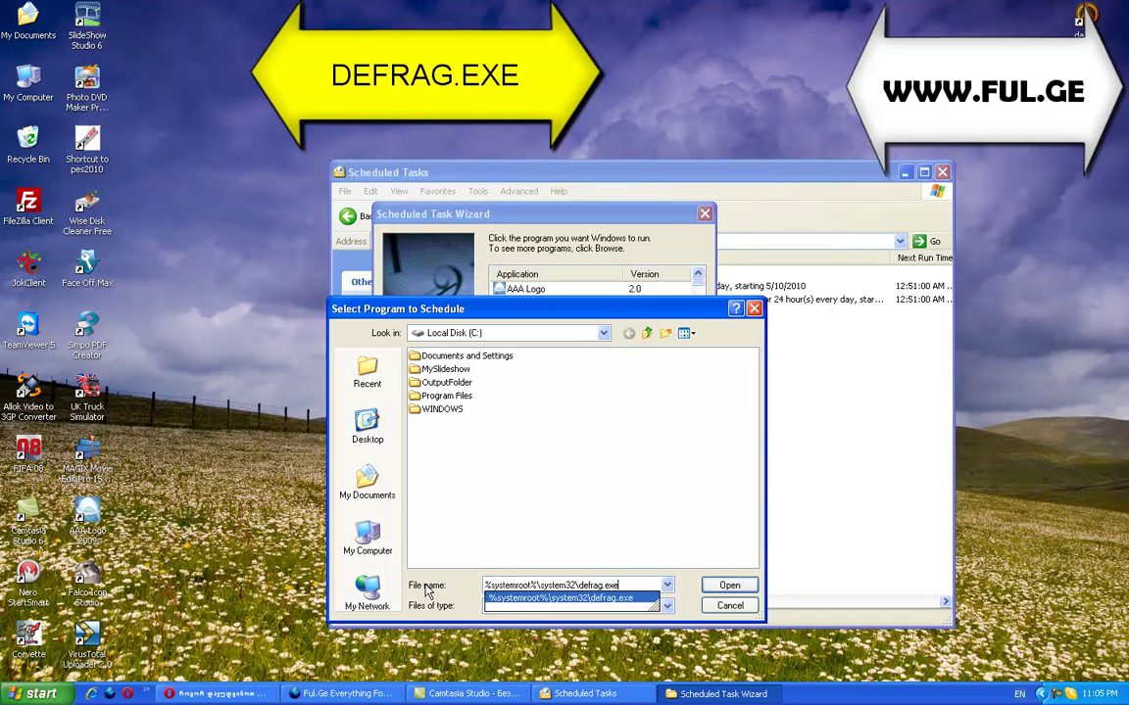
key("Return")
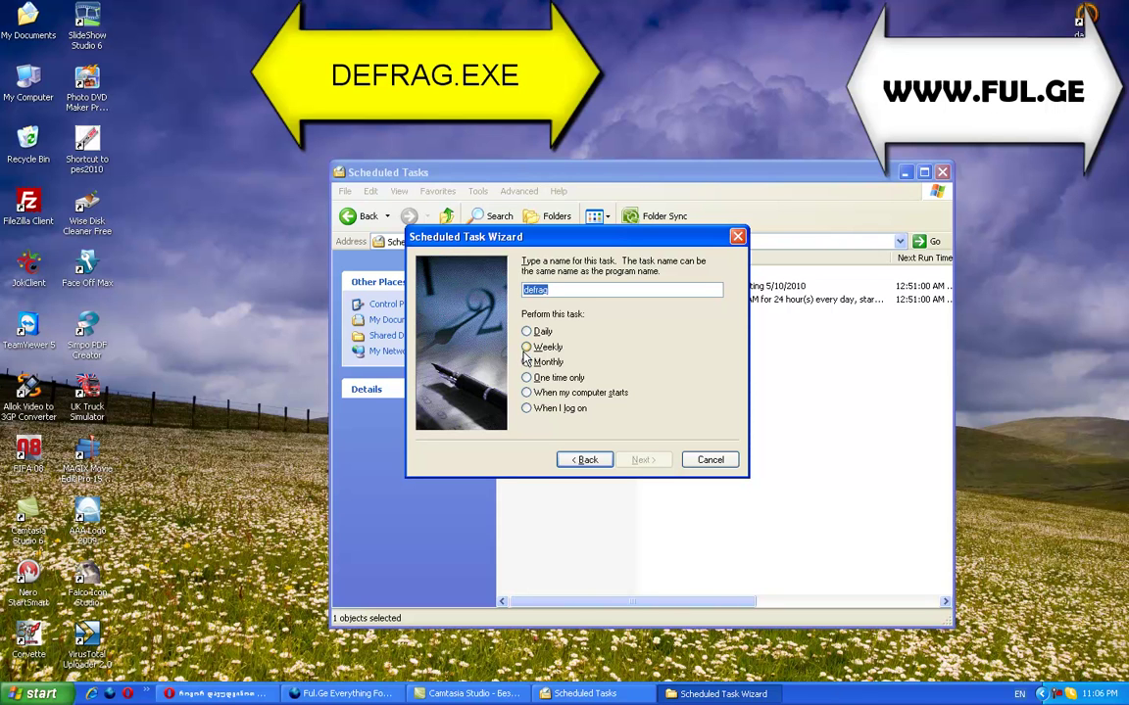
- Schedule the defrag task to run weekly, every 1 week on Thursday at 10:00 PM
left_click(534, 348)
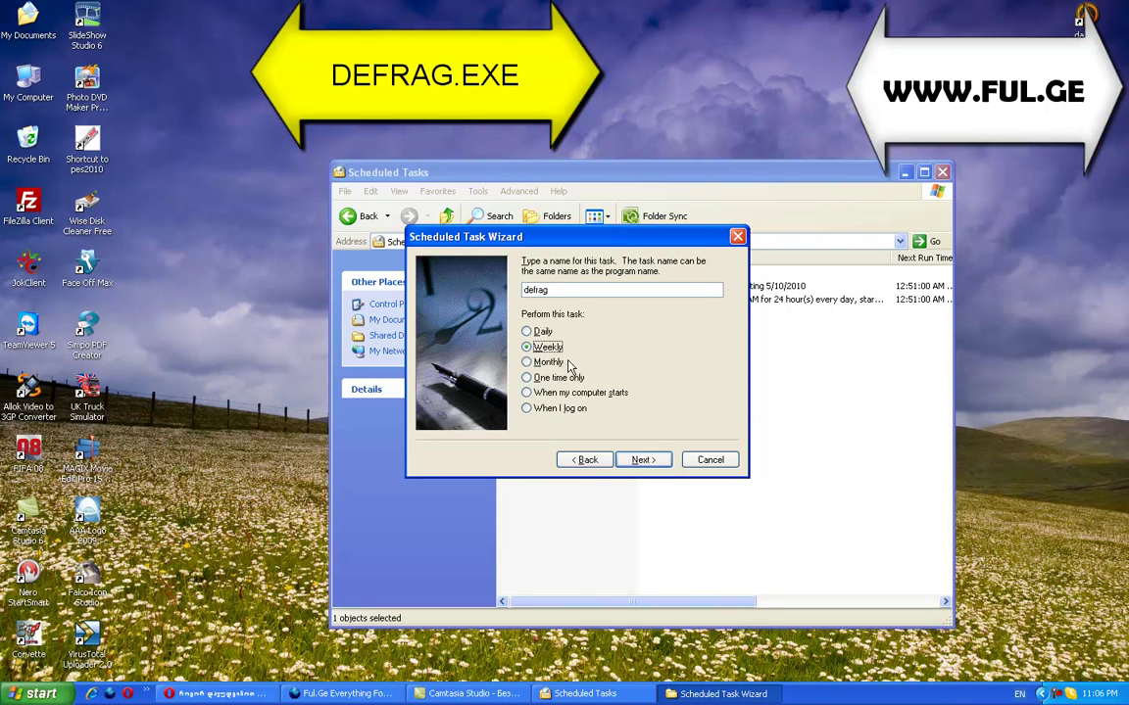
left_click(643, 460)
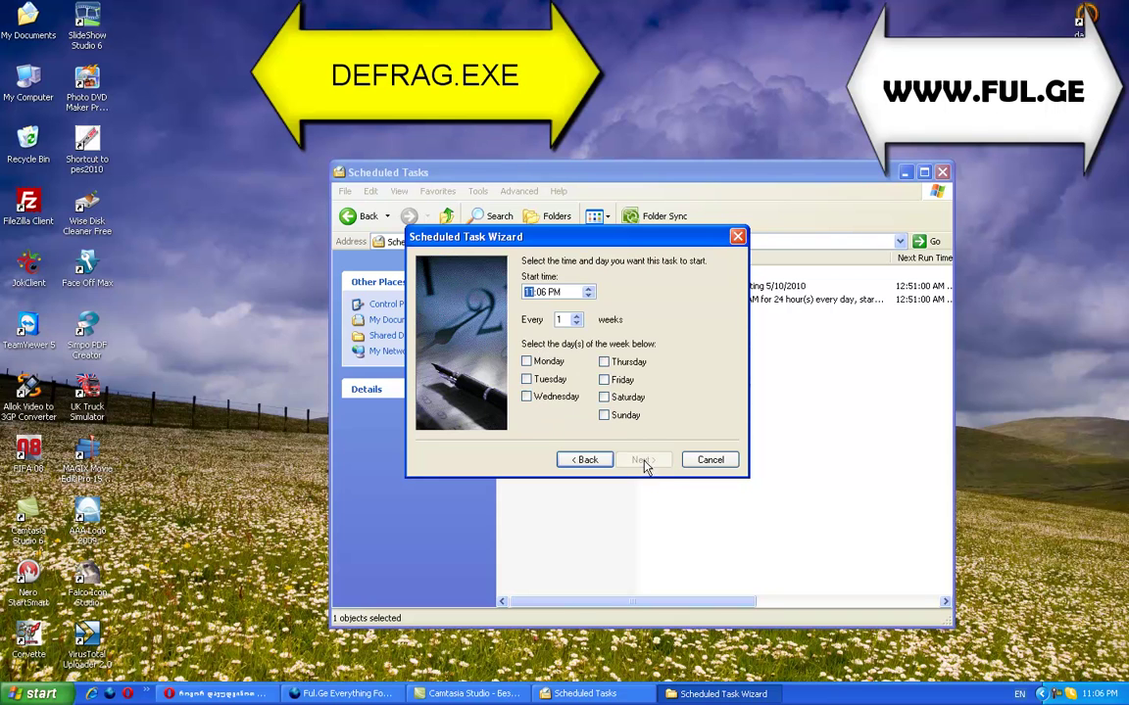
left_click(604, 362)
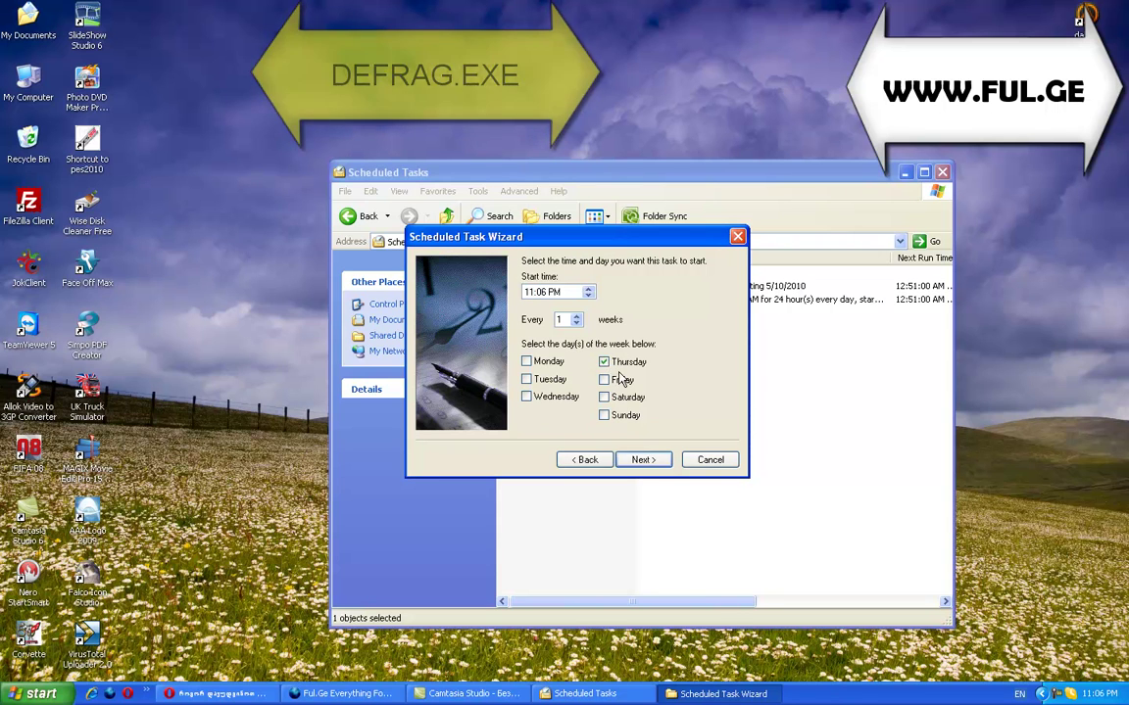
left_click(530, 292)
left_click(588, 296)
left_click(551, 294)
left_click(643, 460)
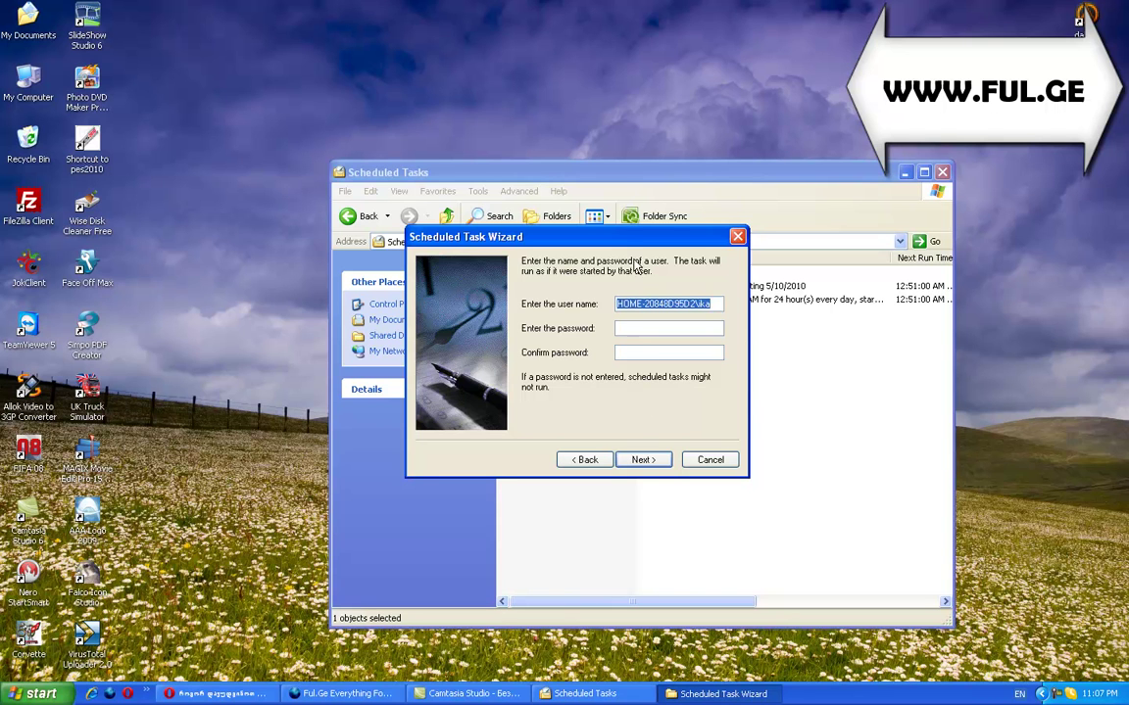
- Accept the default user account with blank passwords, and finish the task with its advanced properties set to open
left_click_drag(614, 238, 528, 373)
left_click(552, 490)
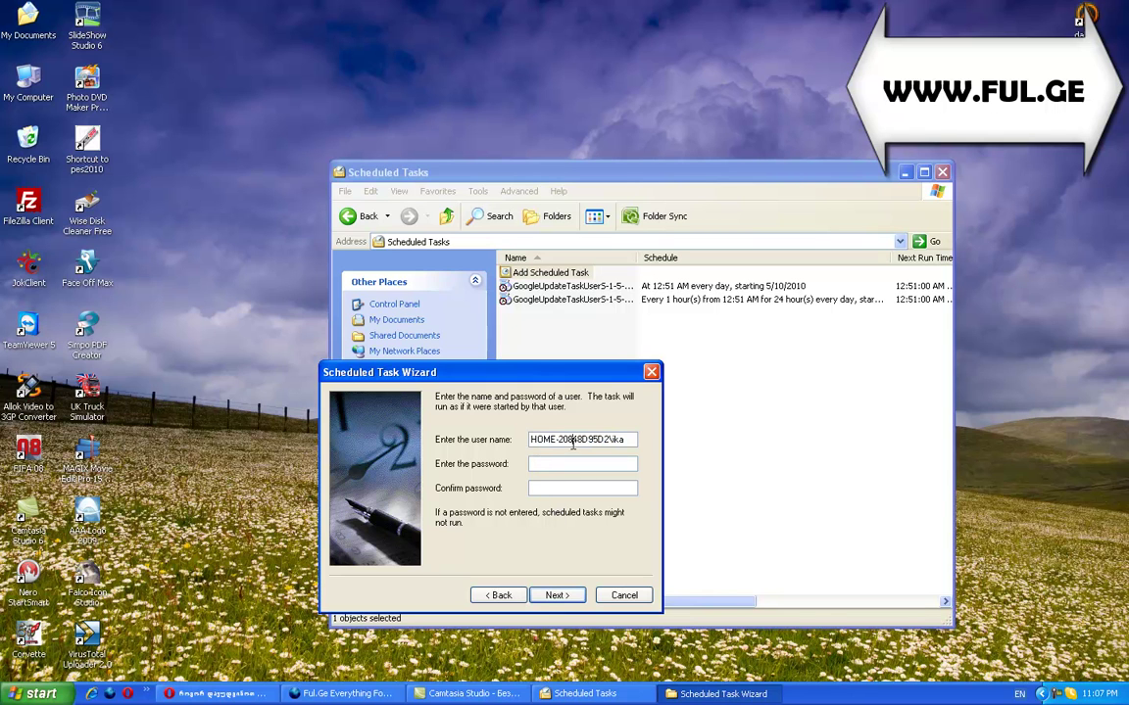
left_click(569, 595)
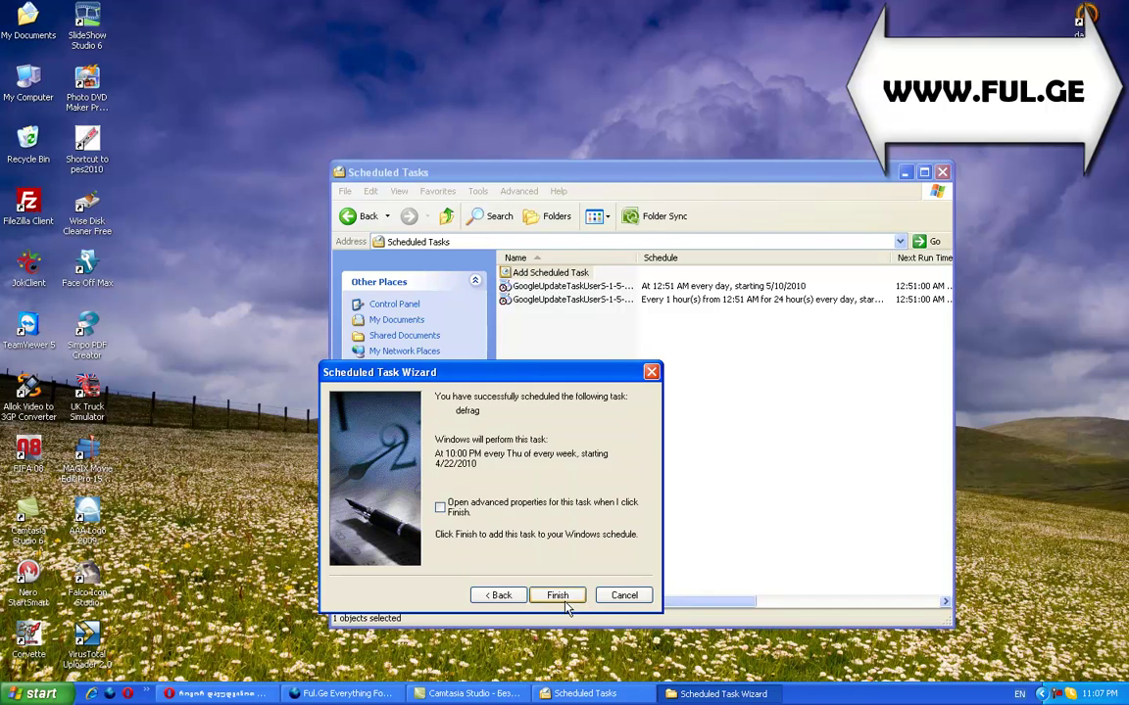
left_click(440, 508)
left_click_drag(470, 373, 470, 275)
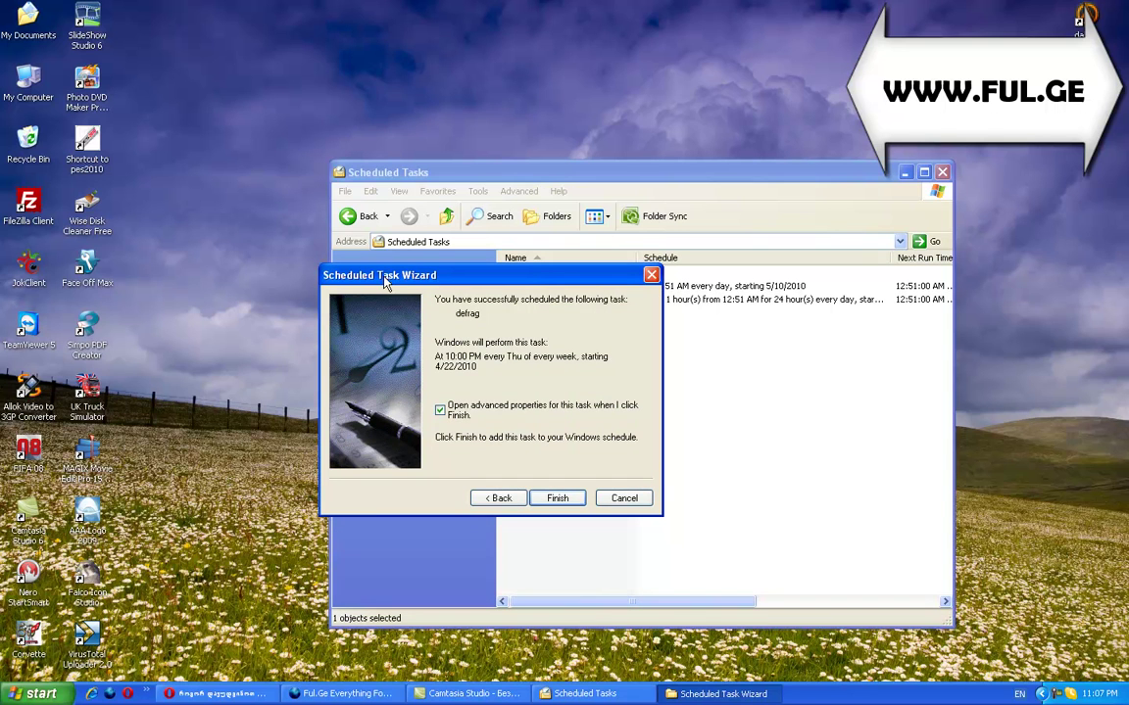
left_click_drag(384, 277, 419, 272)
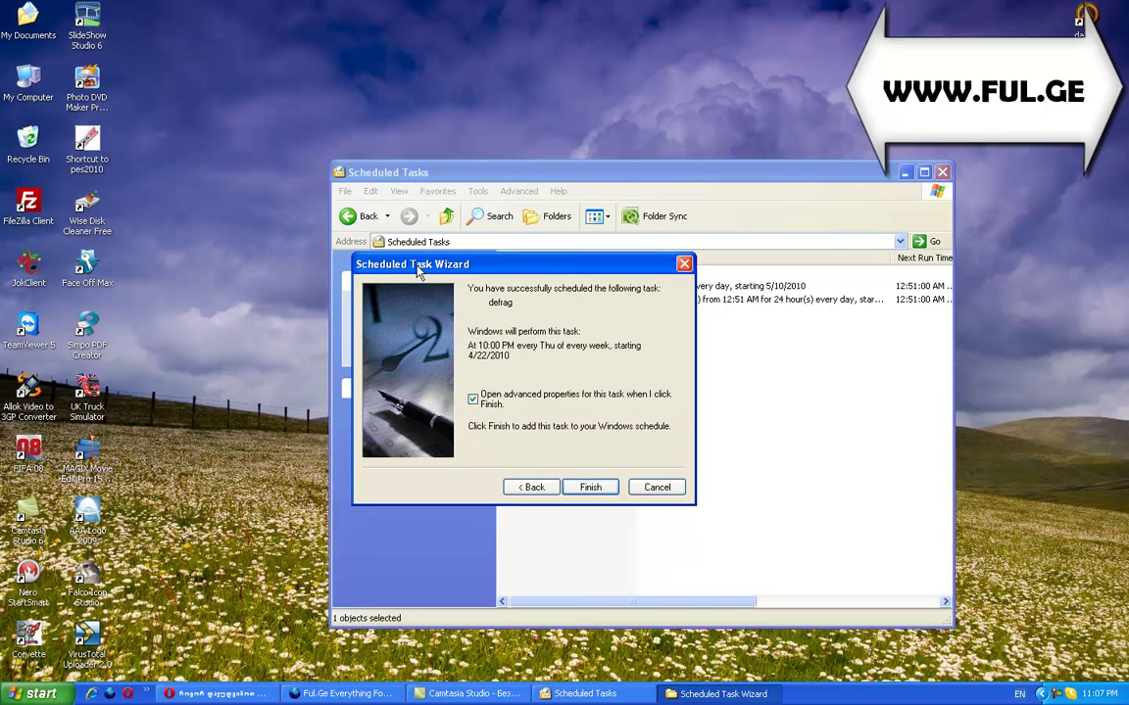
left_click(587, 490)
left_click(563, 404)
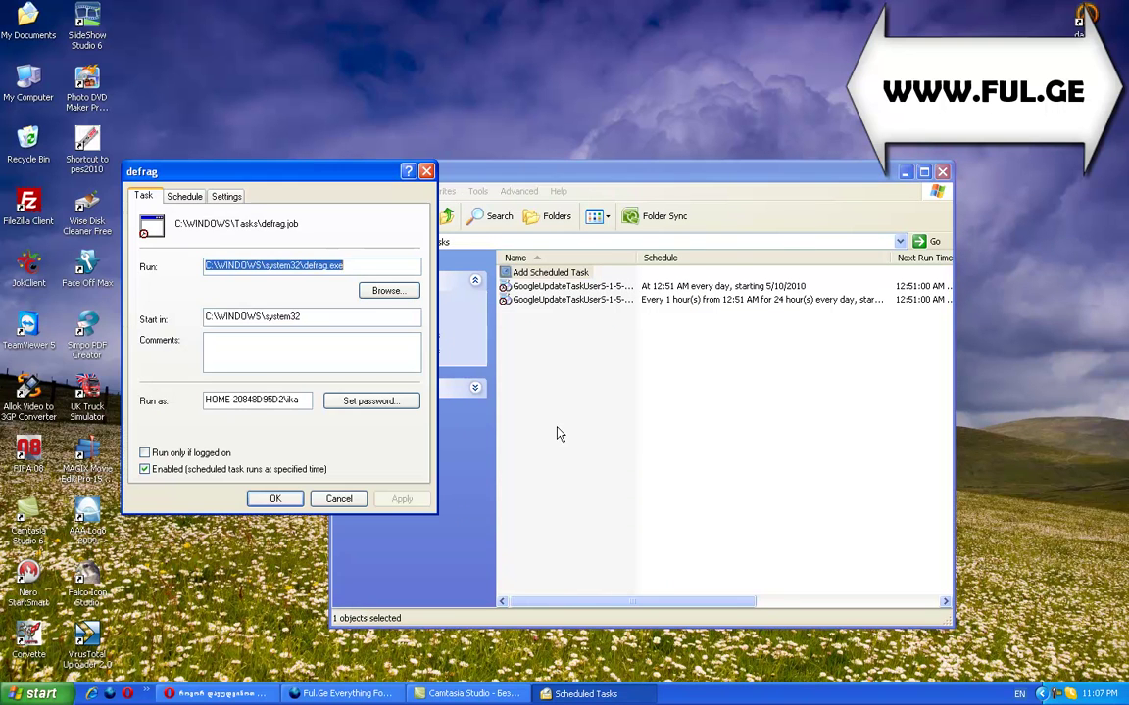
- Add C as the drive argument after defrag.exe in the task's Run command, and save with the account password left blank
left_click_drag(267, 169, 565, 279)
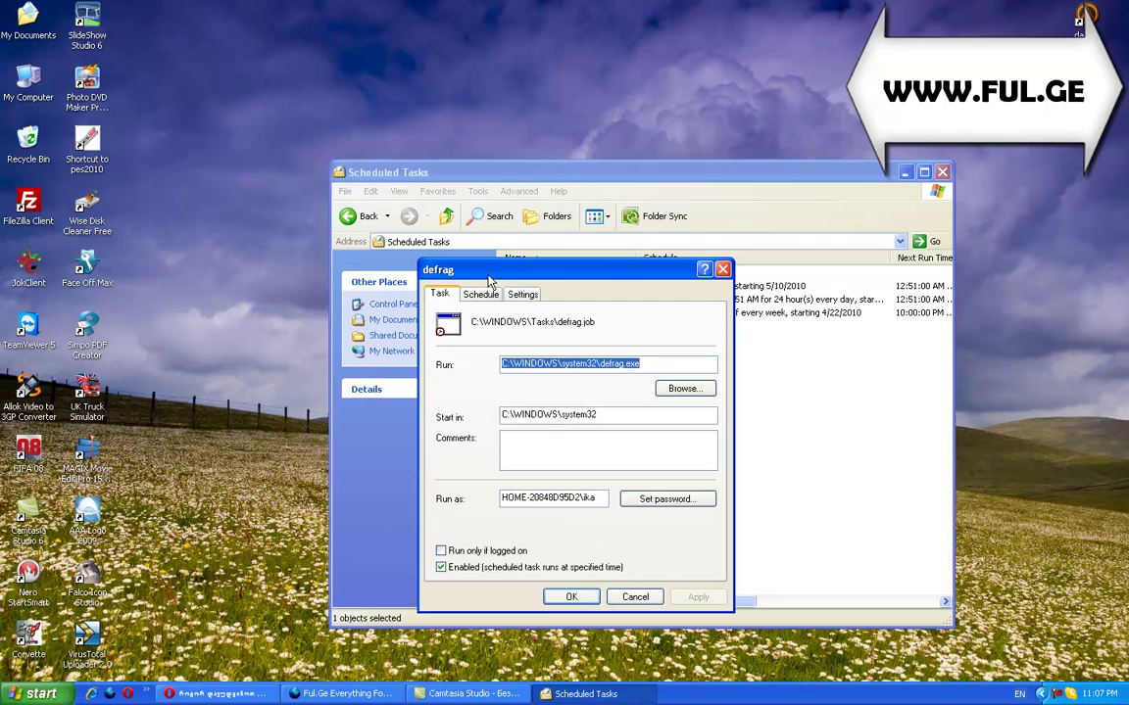
left_click_drag(446, 269, 440, 249)
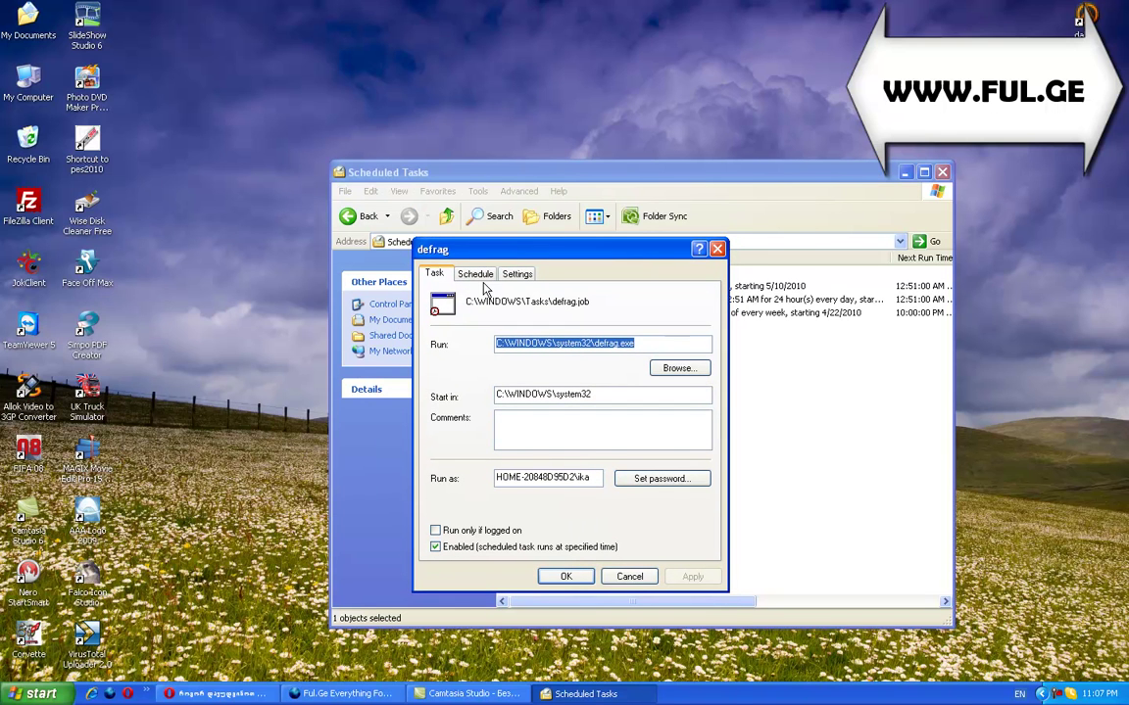
left_click(478, 278)
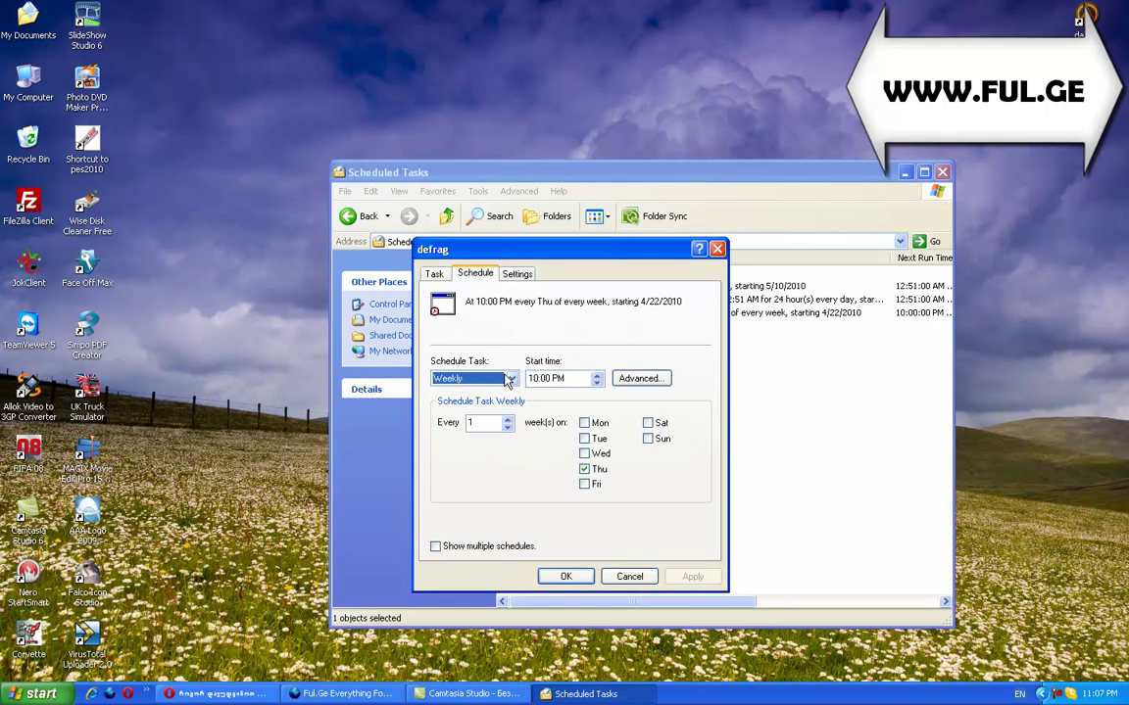
left_click(434, 275)
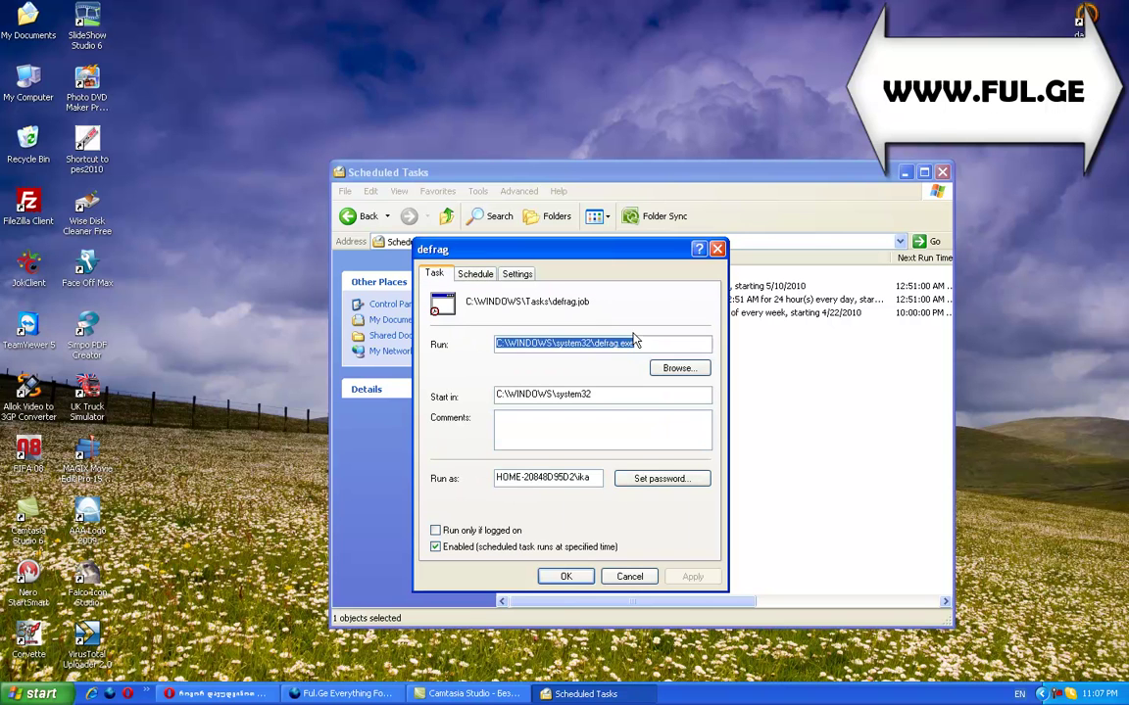
left_click(638, 343)
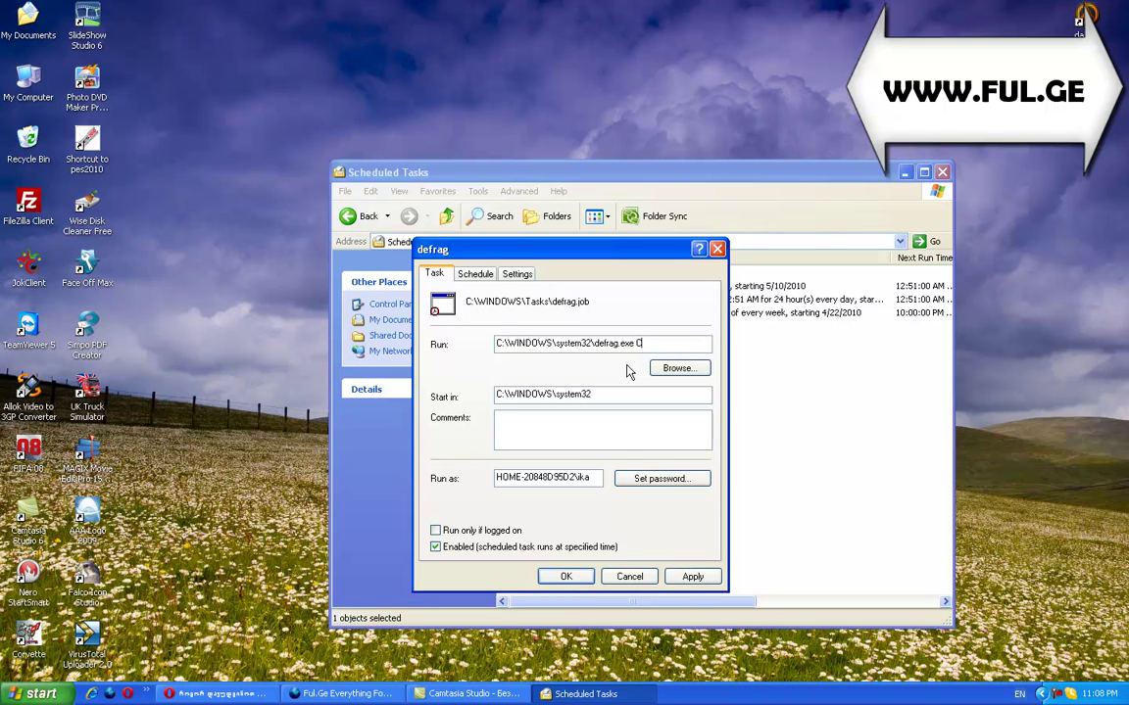
left_click(566, 576)
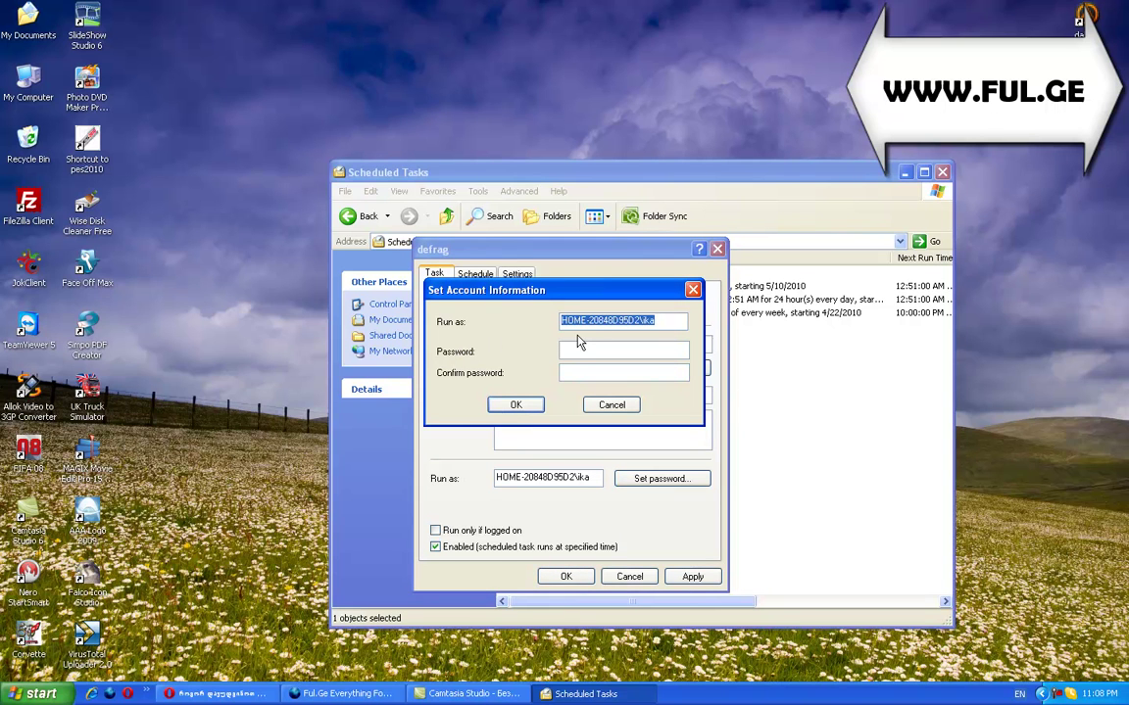
left_click(515, 405)
left_click(556, 408)
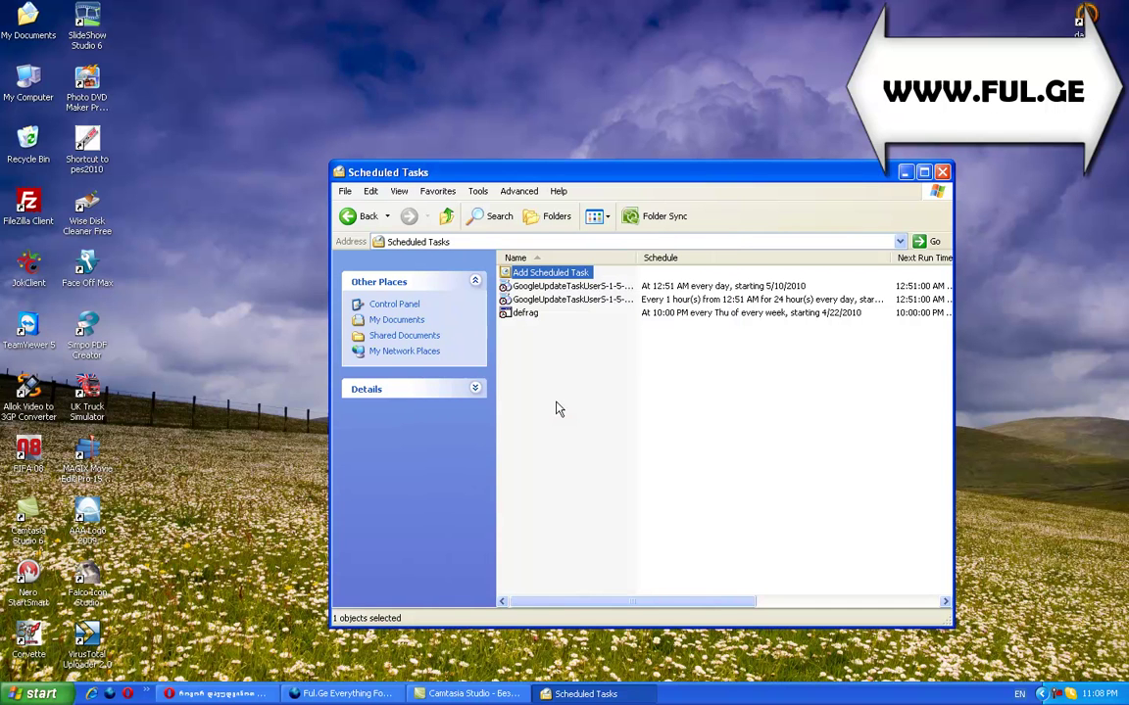
- Close the Scheduled Tasks window and refresh the desktop
left_click(537, 370)
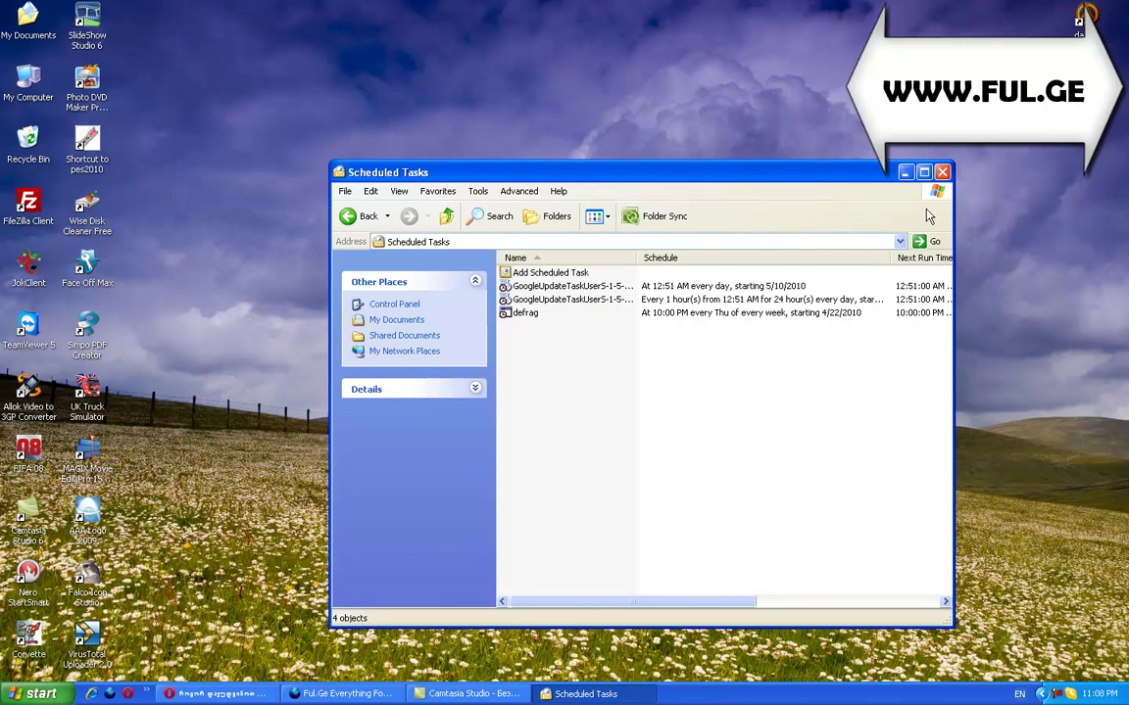
left_click(942, 173)
right_click(556, 147)
left_click(572, 186)
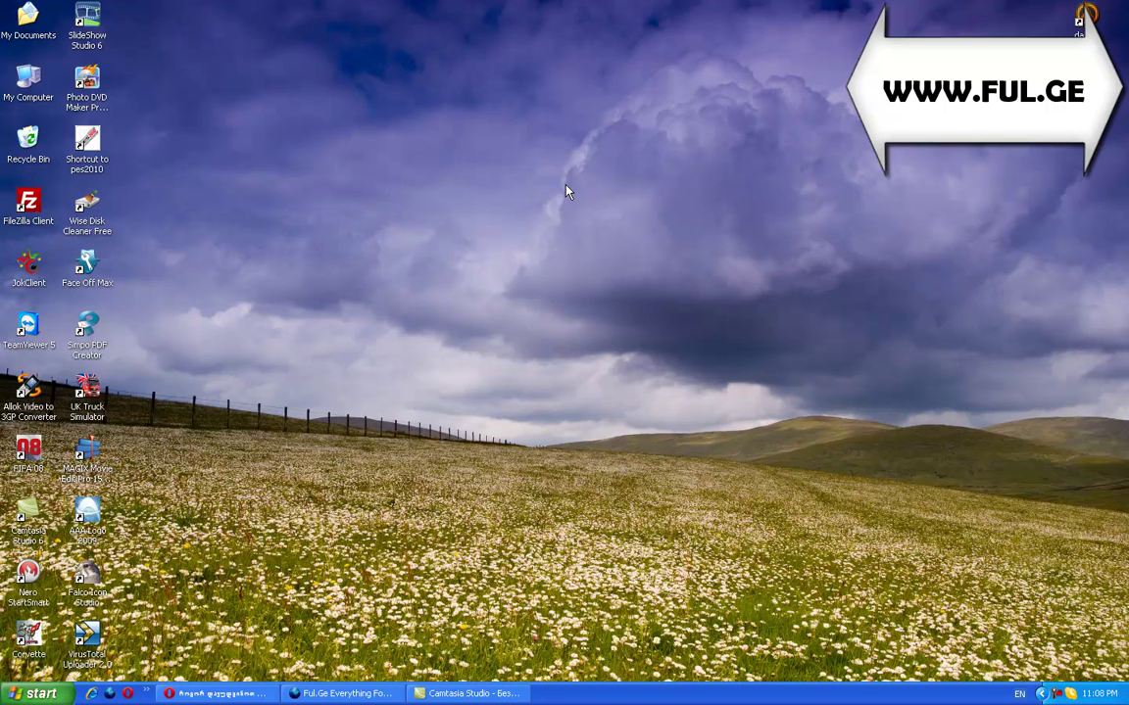
right_click(1058, 693)
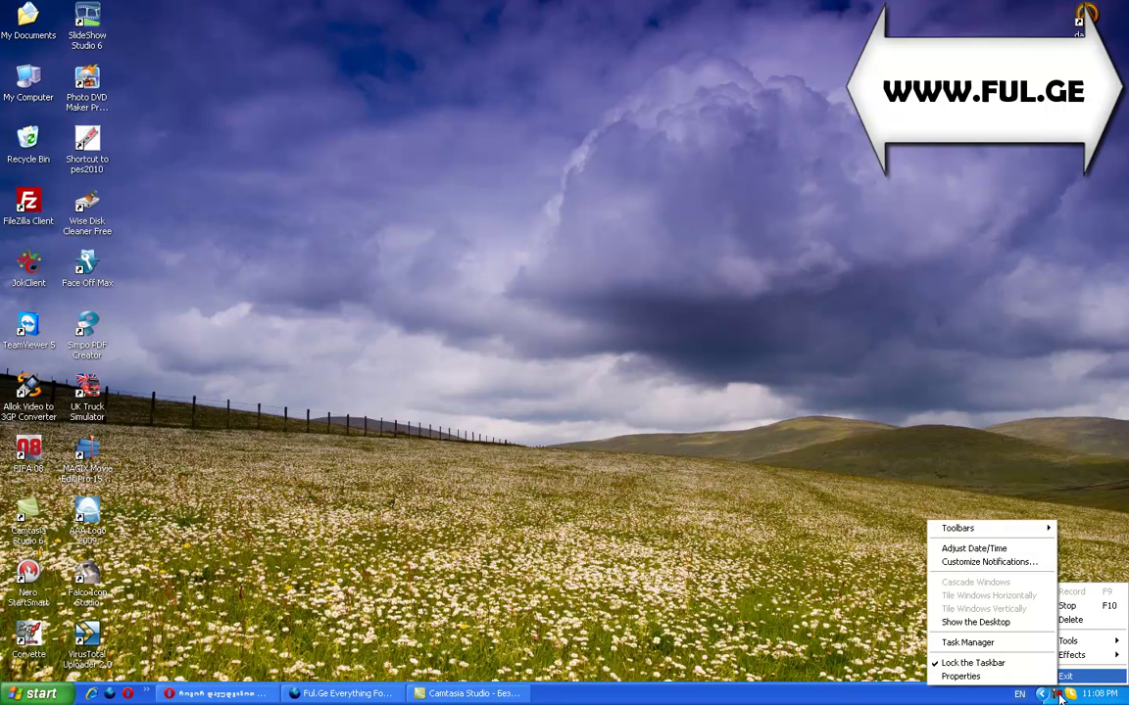